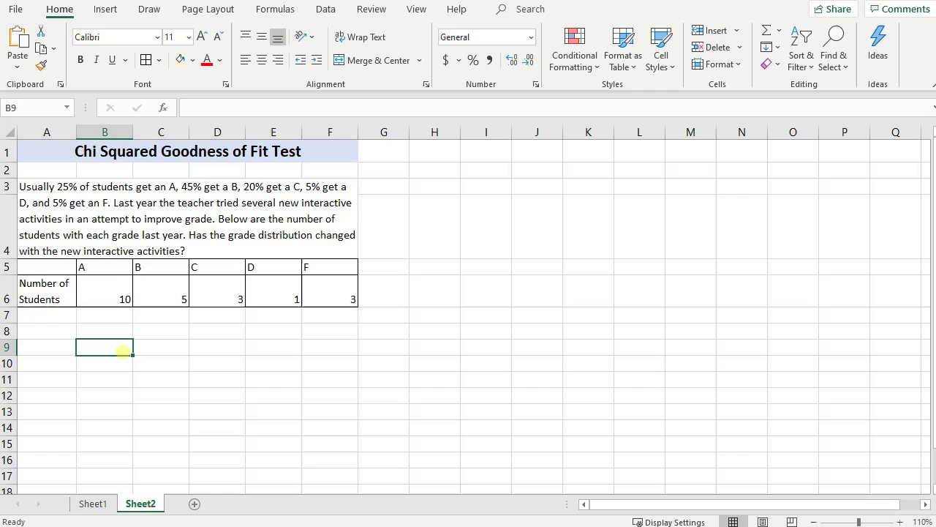
- Review the homogeneity test on Sheet1 and return to the goodness of fit problem on Sheet2
{"action": "left_click", "coordinate": [90, 503]}
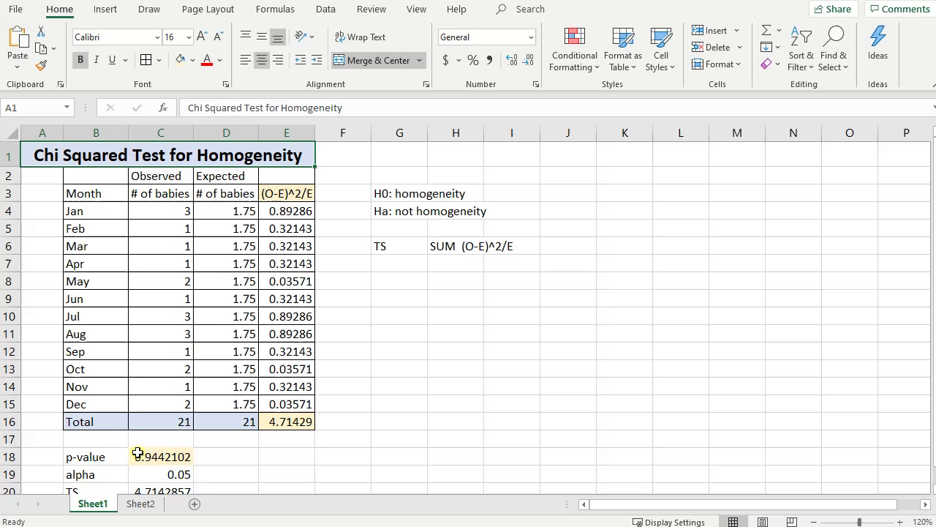
{"action": "left_click", "coordinate": [140, 503]}
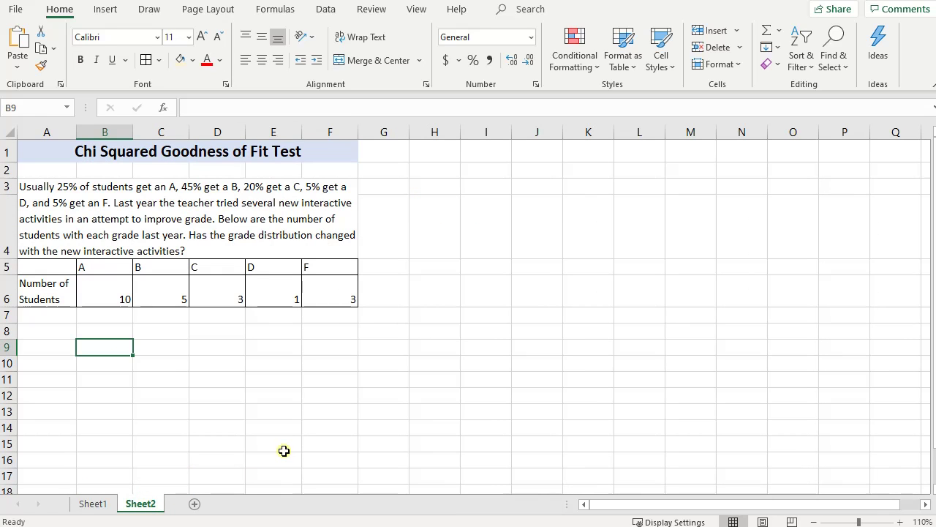
{"action": "left_click_drag", "start_coordinate": [104, 320], "coordinate": [341, 314]}
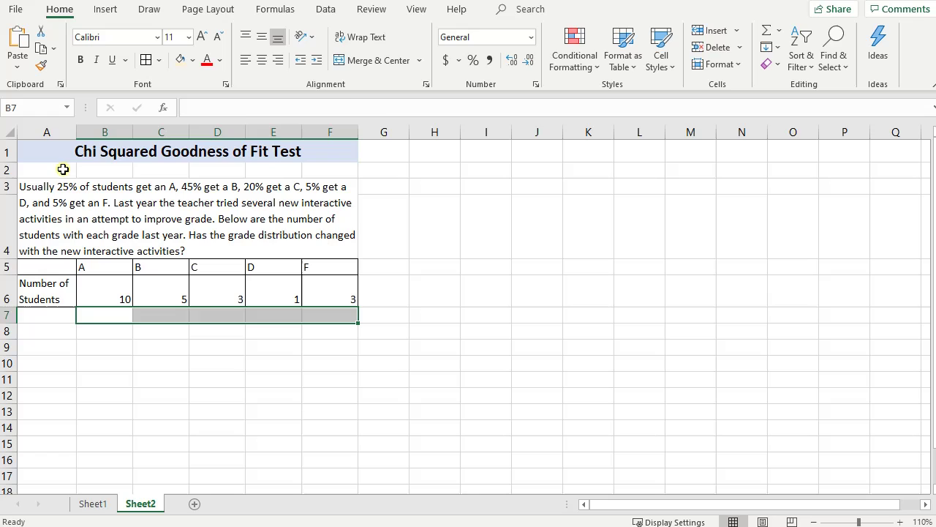
- Correct the problem statement in A3 to read "in an attempt to improve grades"
{"action": "left_click", "coordinate": [66, 199]}
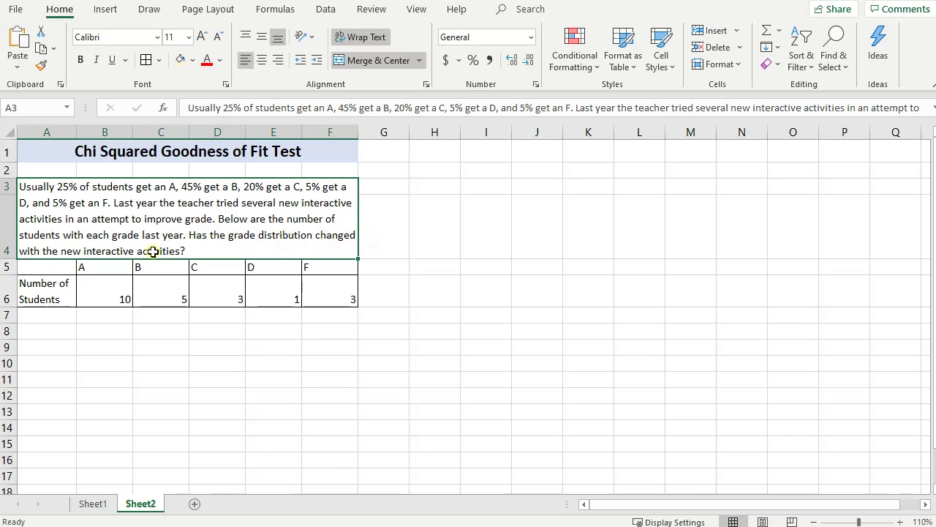
{"action": "double_click", "coordinate": [203, 216]}
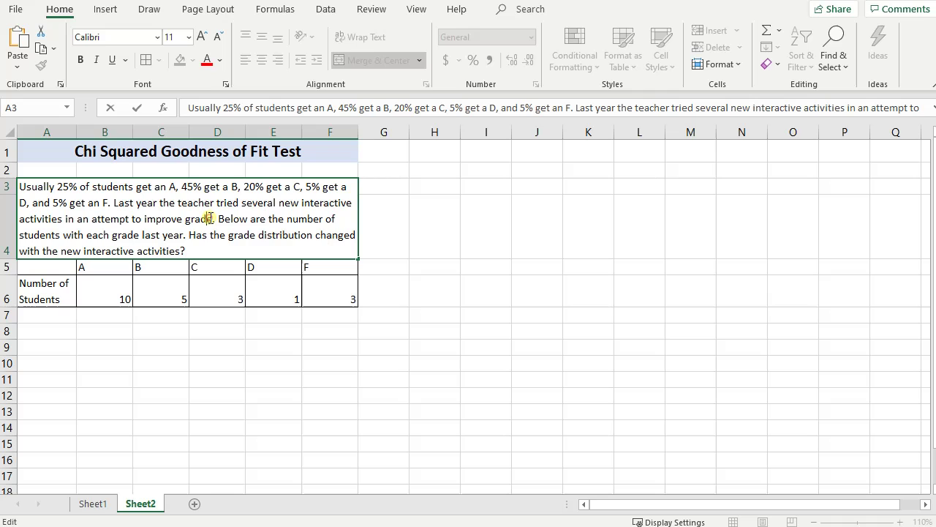
{"action": "left_click", "coordinate": [212, 218]}
{"action": "type", "text": "s"}
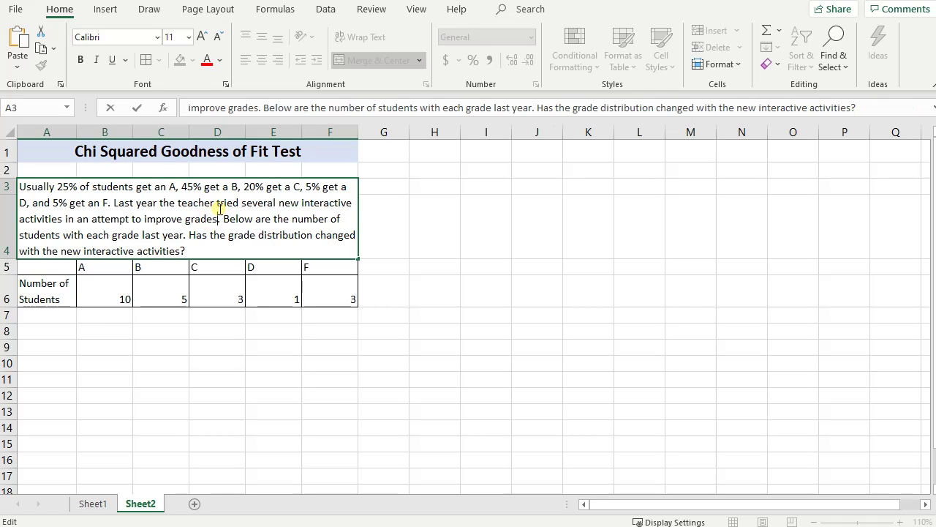
{"action": "left_click", "coordinate": [262, 379]}
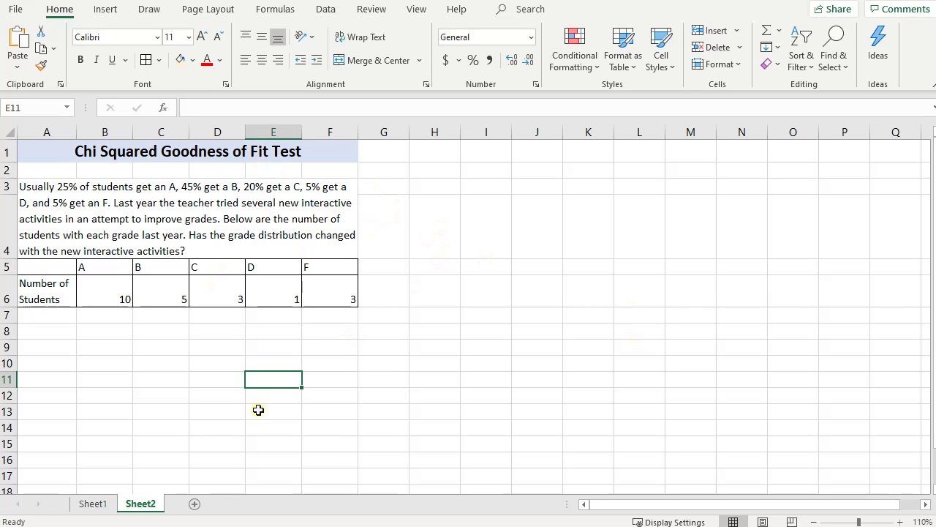
- Enter the label "H0:" in A8 and move it down to A9
{"action": "left_click", "coordinate": [168, 334]}
{"action": "left_click", "coordinate": [71, 334]}
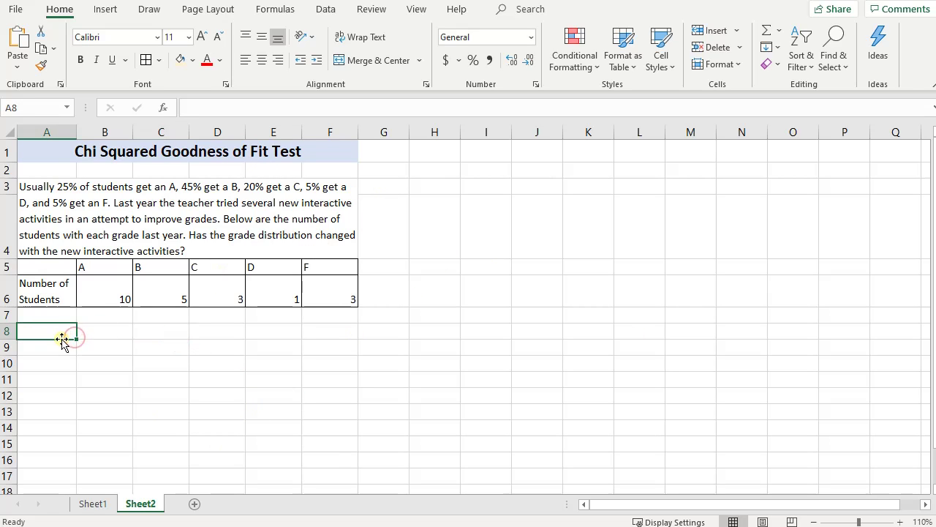
{"action": "type", "text": "H0:"}
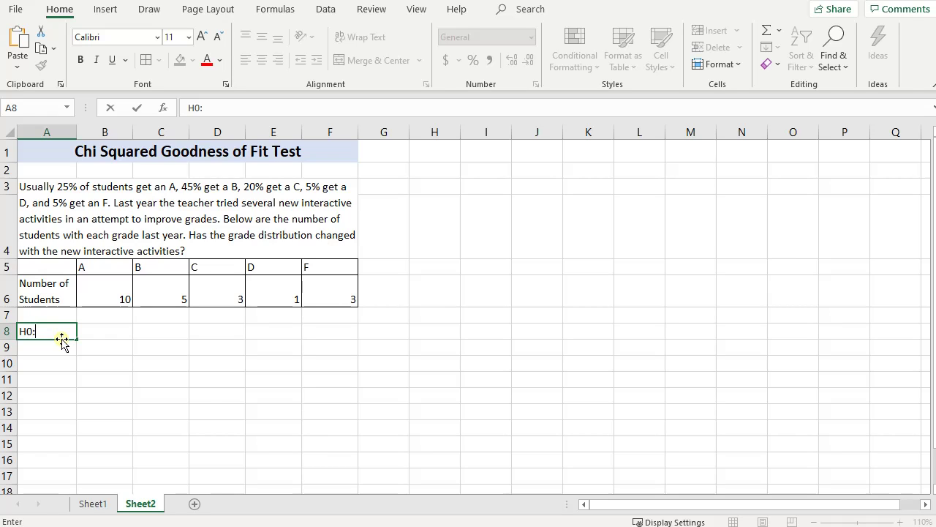
{"action": "key", "text": "Tab"}
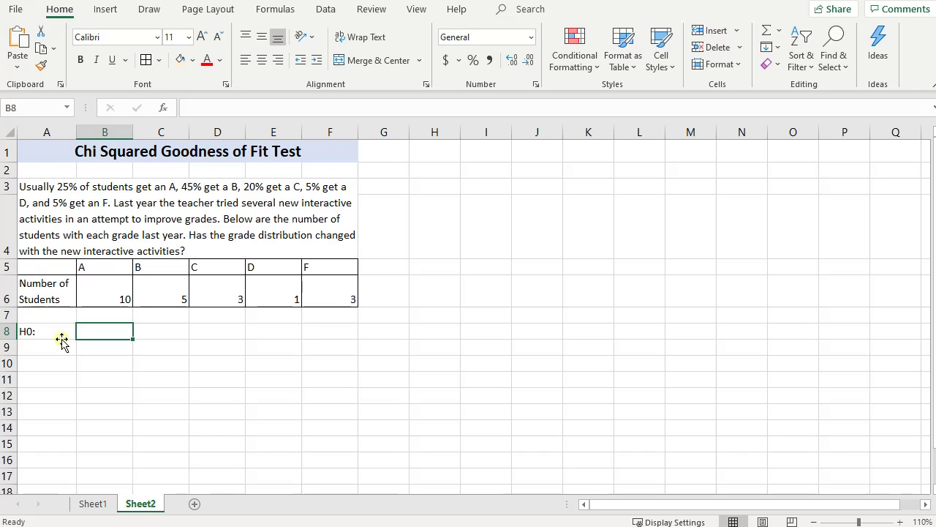
{"action": "left_click", "coordinate": [61, 337]}
{"action": "key", "text": "ctrl+c"}
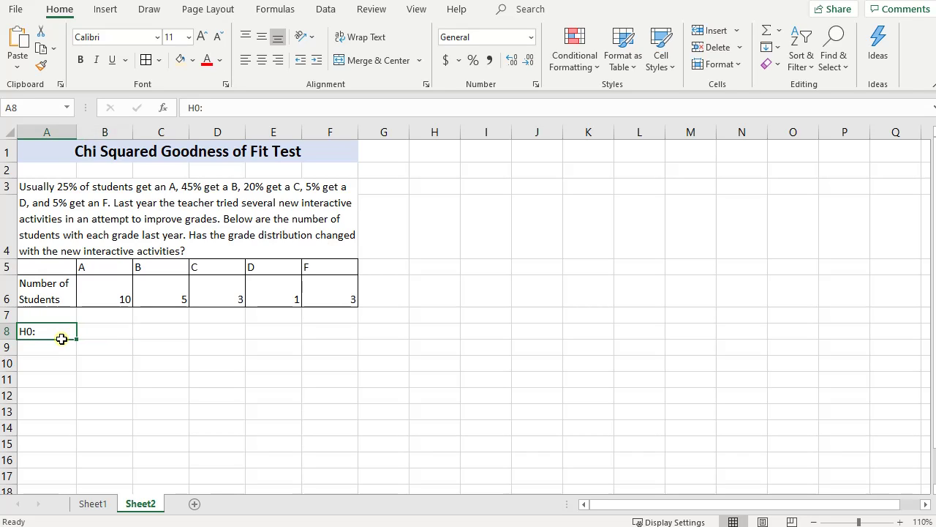
{"action": "left_click", "coordinate": [63, 341]}
{"action": "key", "text": "Return"}
- Enter the null hypothesis "Distribution of grades has not changed" in B9
{"action": "key", "text": "Tab"}
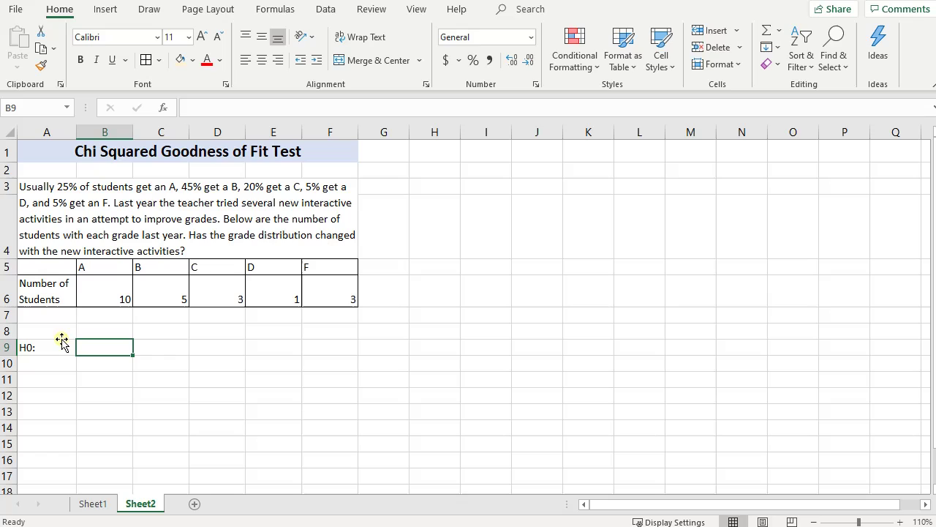
{"action": "type", "text": "Distri"}
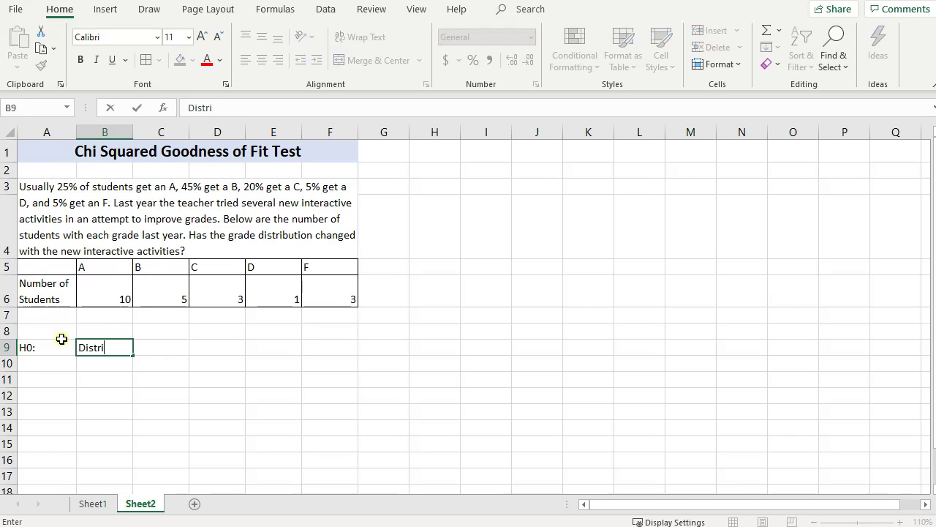
{"action": "type", "text": "bution of grad"}
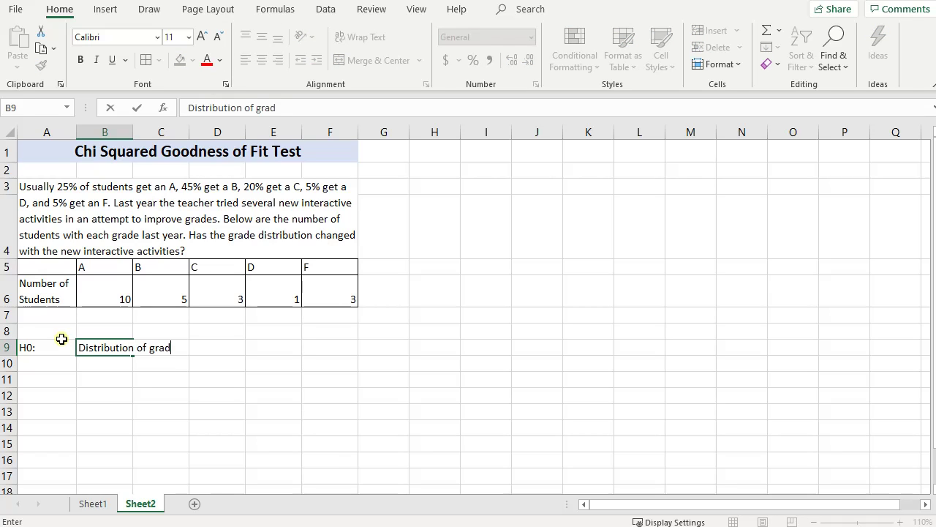
{"action": "type", "text": "es ha"}
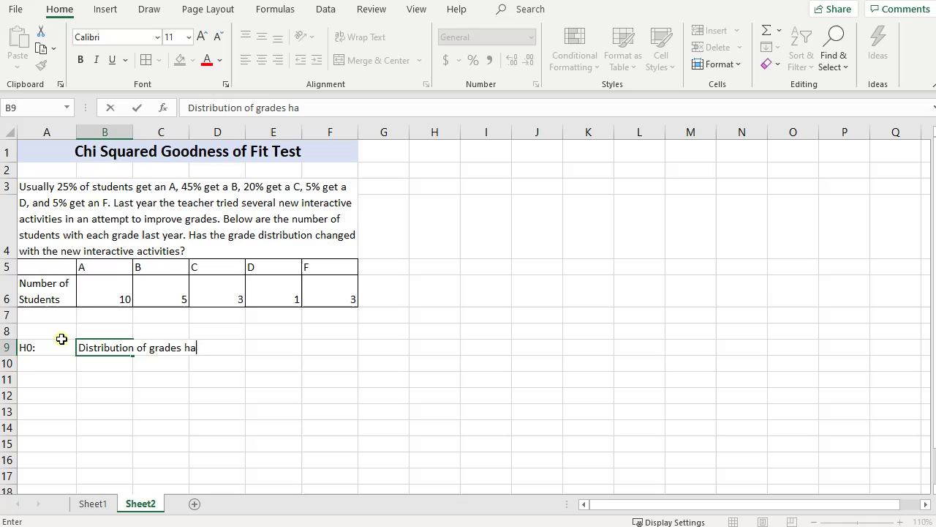
{"action": "type", "text": "s not change"}
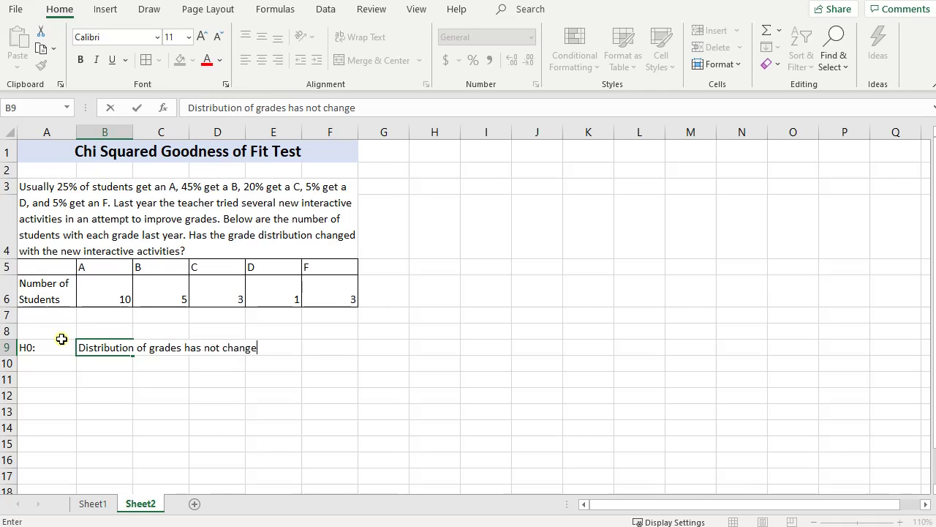
{"action": "type", "text": "d"}
{"action": "key", "text": "Return"}
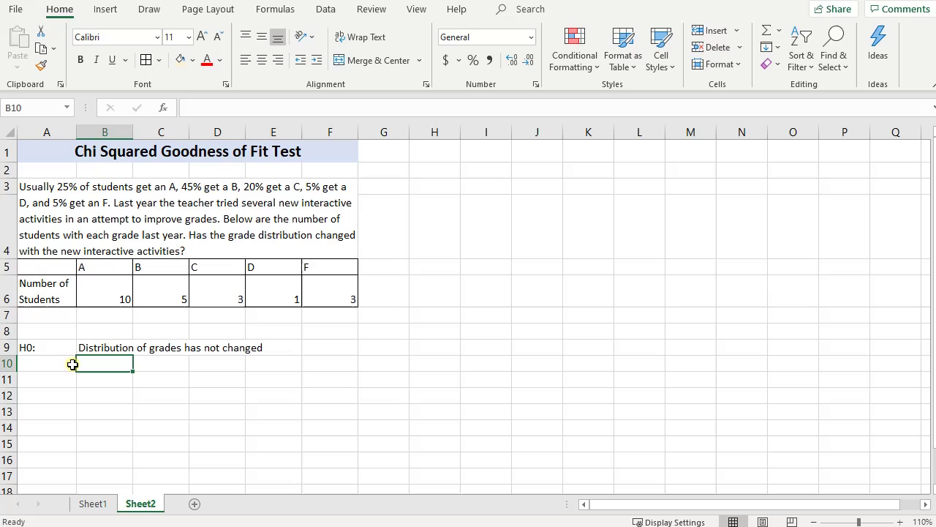
- Enter the label "Ha:" in A10, below the null hypothesis label
{"action": "left_click", "coordinate": [61, 367]}
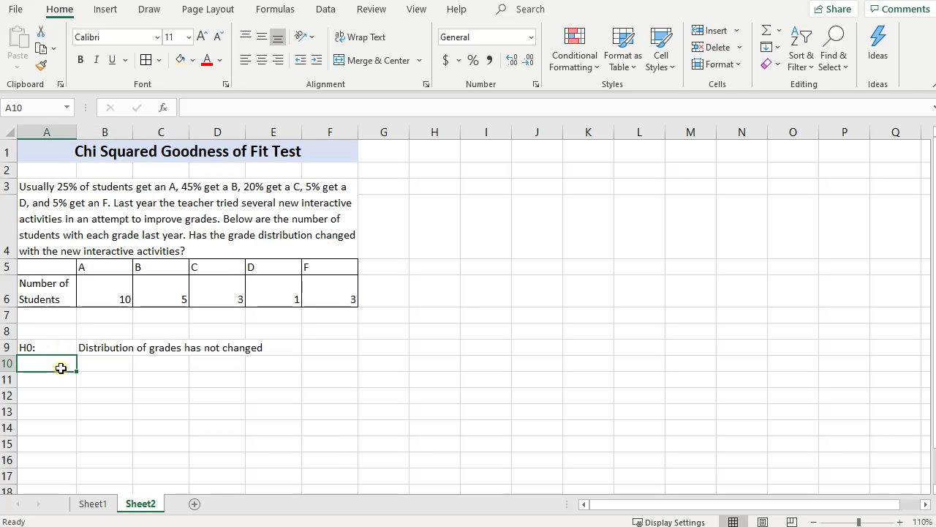
{"action": "type", "text": "H"}
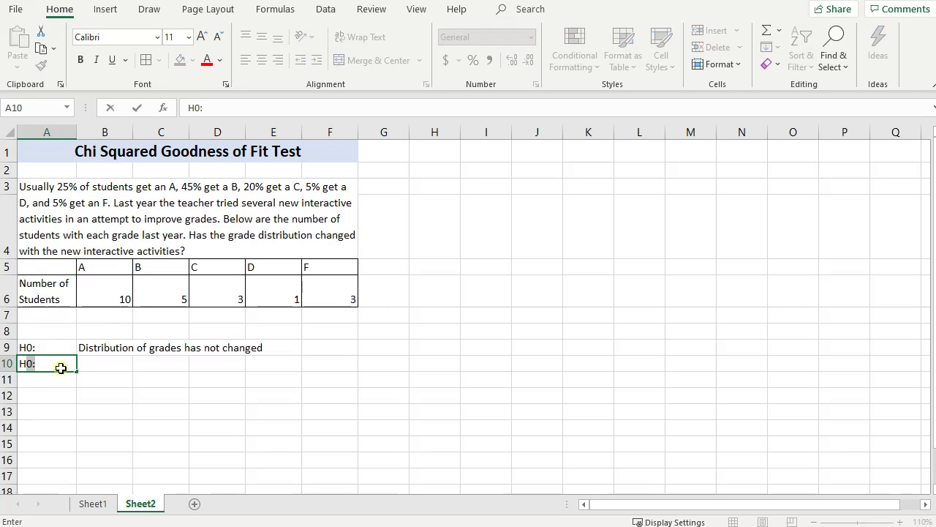
{"action": "type", "text": "a"}
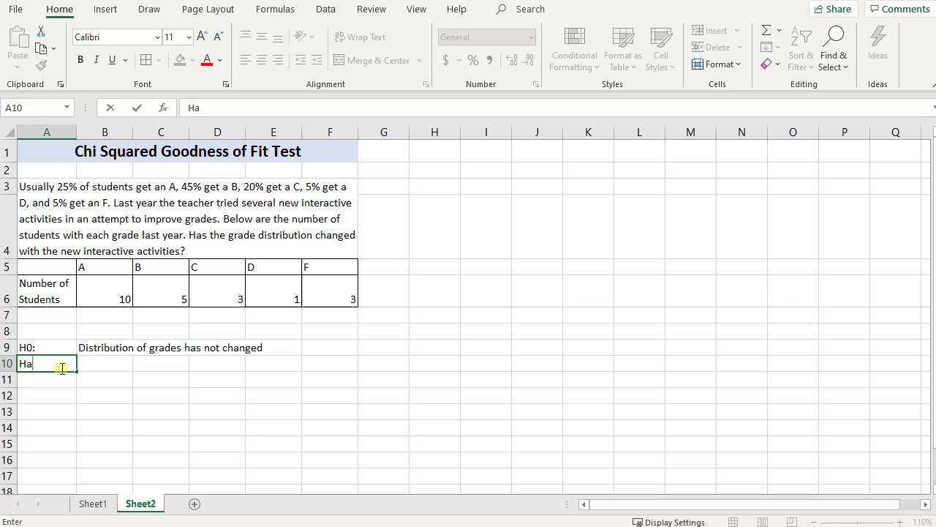
{"action": "type", "text": "\""}
{"action": "key", "text": "Tab"}
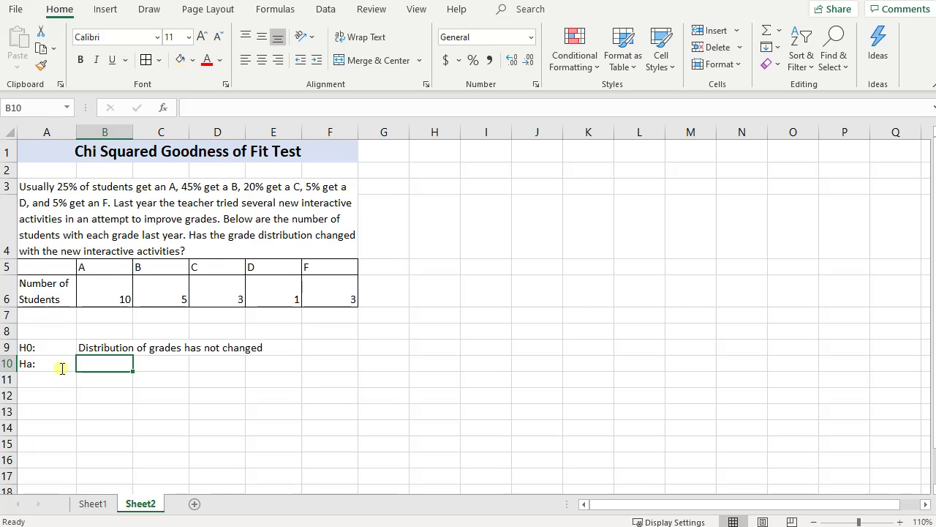
- Enter the alternative hypothesis "Distribution of grades HAS changed" in B10
{"action": "type", "text": "Distributio"}
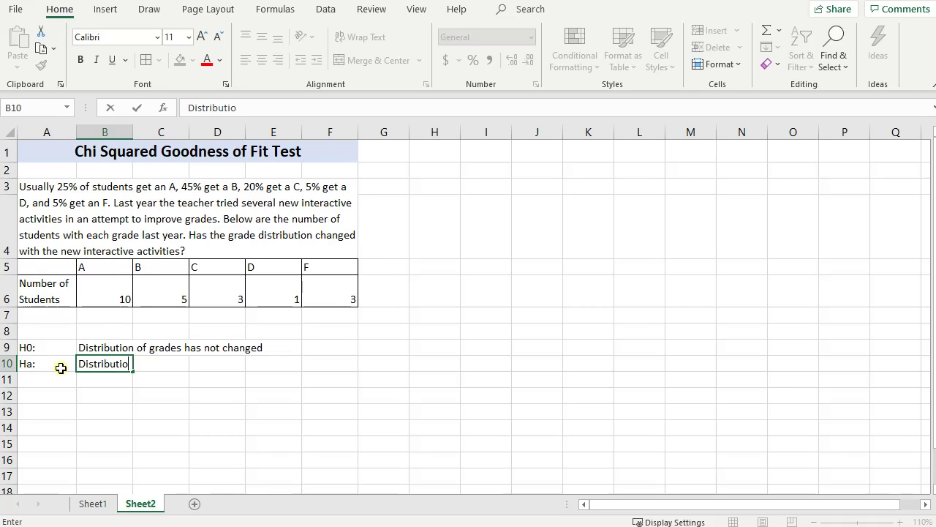
{"action": "type", "text": "n of grades"}
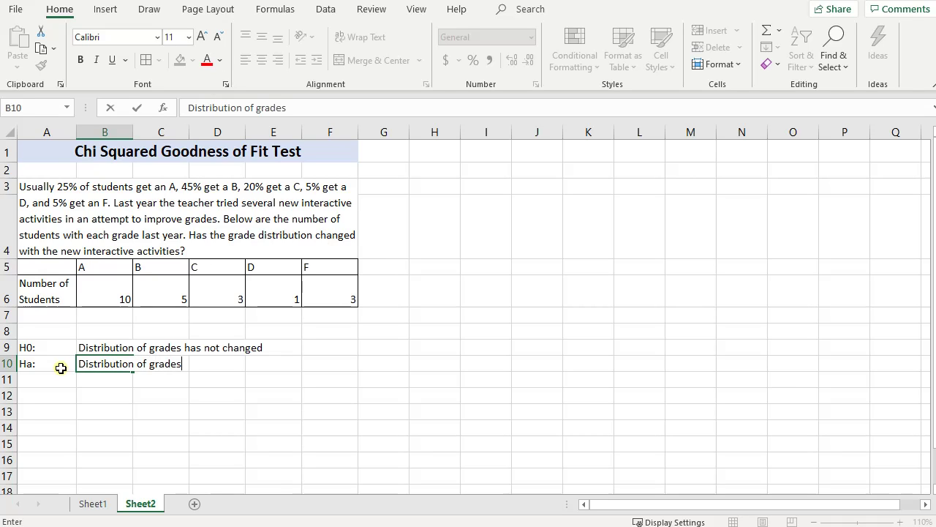
{"action": "type", "text": " HAS cx"}
{"action": "key", "text": "BackSpace"}
{"action": "key", "text": "BackSpace"}
{"action": "key", "text": "BackSpace"}
{"action": "type", "text": "change"}
{"action": "key", "text": "BackSpace"}
{"action": "key", "text": "BackSpace"}
{"action": "key", "text": "BackSpace"}
{"action": "key", "text": "BackSpace"}
{"action": "key", "text": "BackSpace"}
{"action": "type", "text": "hance"}
{"action": "key", "text": "BackSpace"}
{"action": "key", "text": "BackSpace"}
{"action": "type", "text": "ged"}
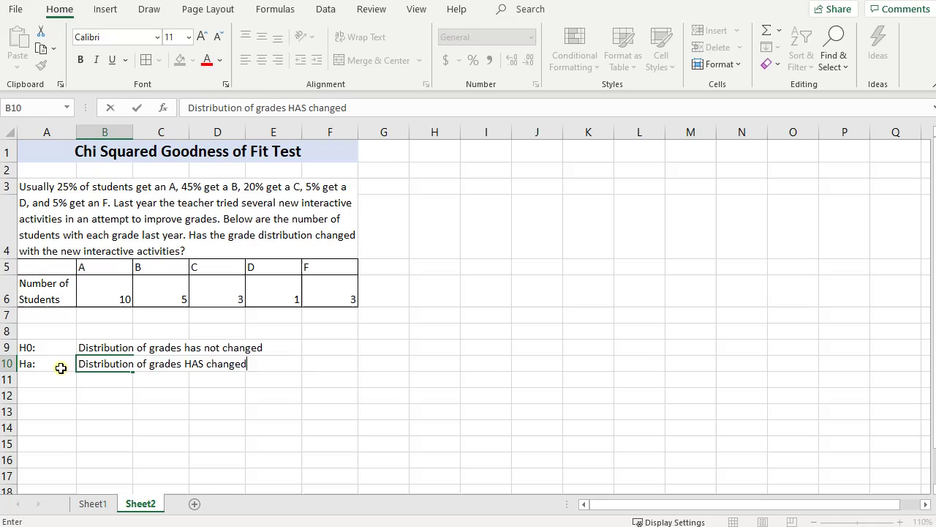
{"action": "key", "text": "Return"}
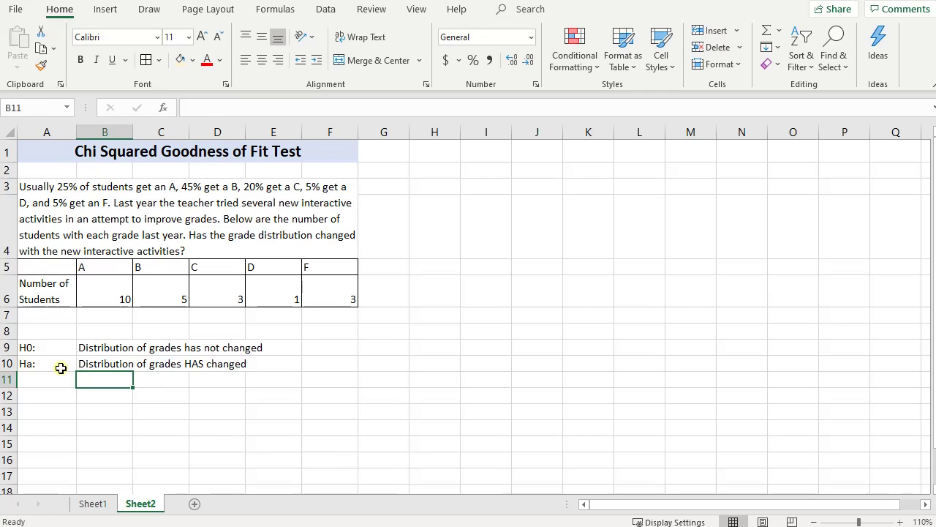
- Move both hypotheses and their labels from A9:B10 to the range starting at I7
{"action": "left_click_drag", "start_coordinate": [63, 350], "coordinate": [95, 359]}
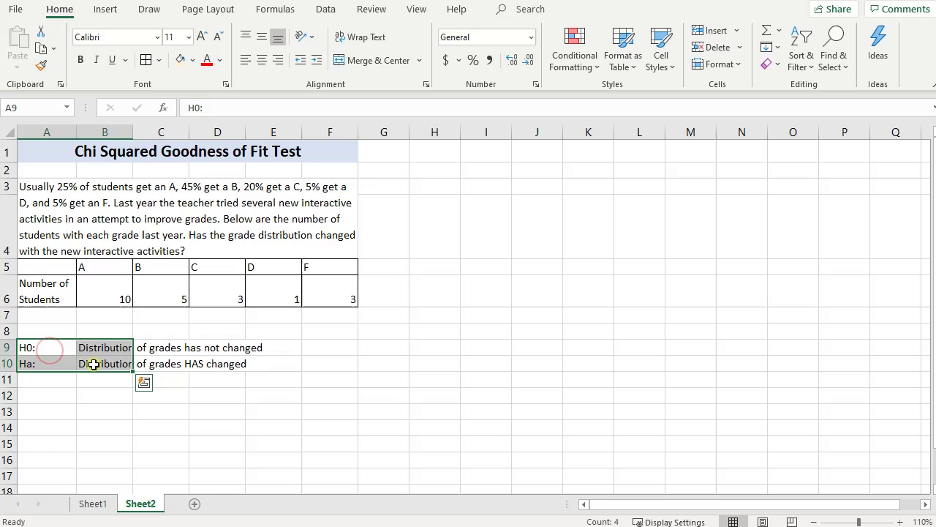
{"action": "key", "text": "ctrl+c"}
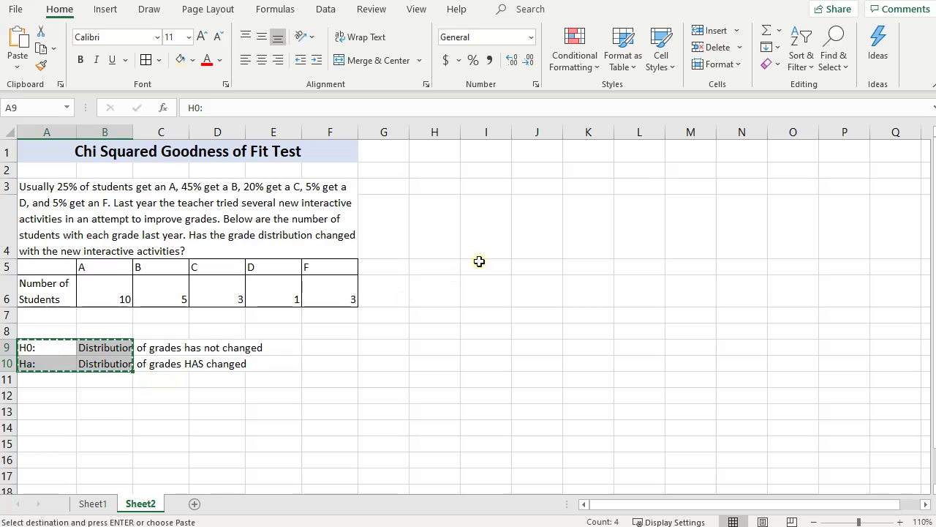
{"action": "left_click", "coordinate": [492, 312]}
{"action": "key", "text": "ctrl+v"}
{"action": "left_click", "coordinate": [283, 333]}
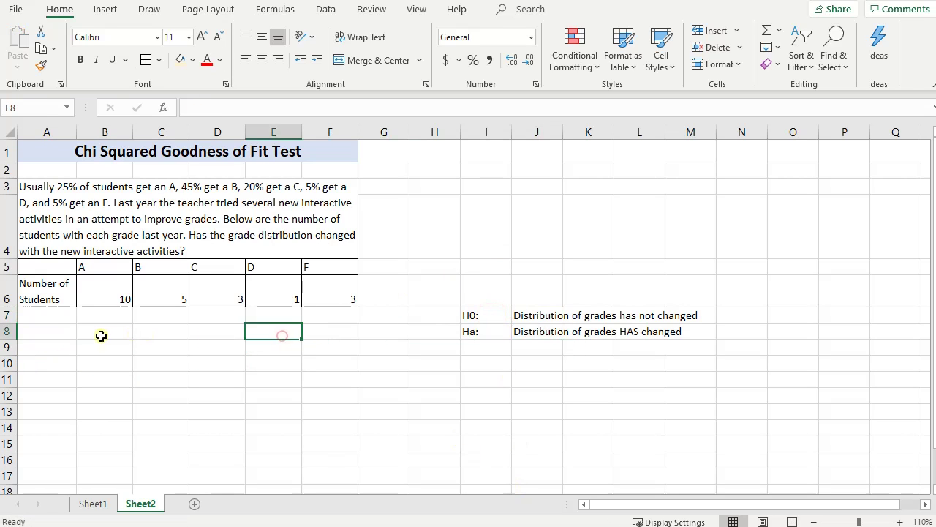
{"action": "left_click", "coordinate": [56, 315]}
{"action": "left_click_drag", "start_coordinate": [56, 315], "coordinate": [328, 320]}
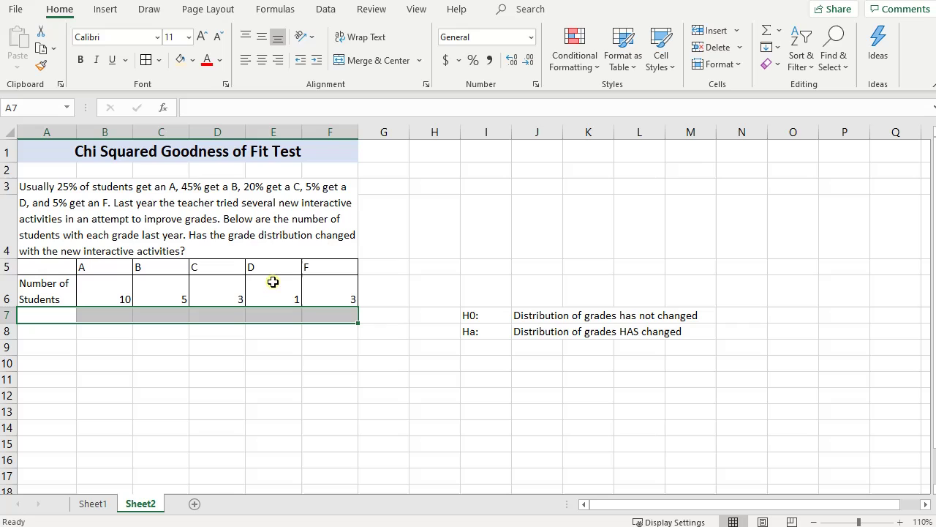
{"action": "left_click", "coordinate": [65, 188]}
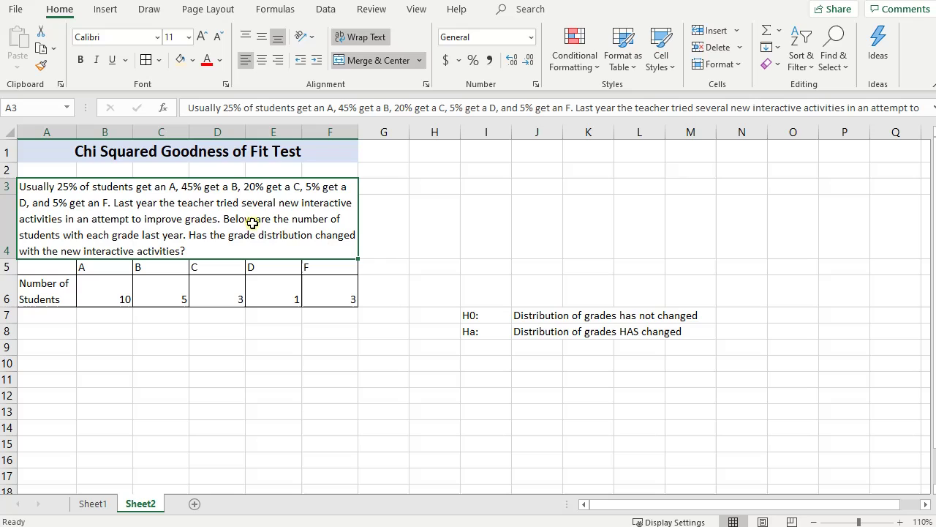
{"action": "left_click", "coordinate": [82, 320]}
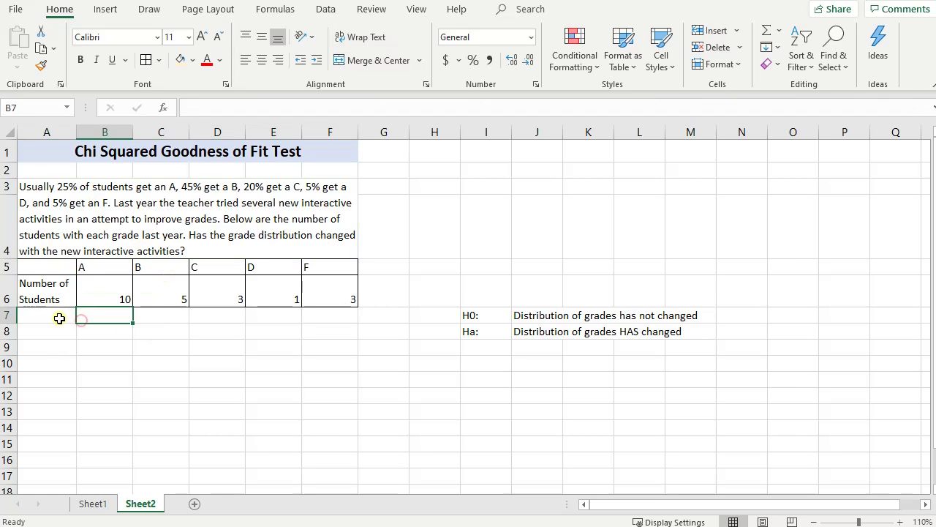
{"action": "left_click", "coordinate": [63, 317]}
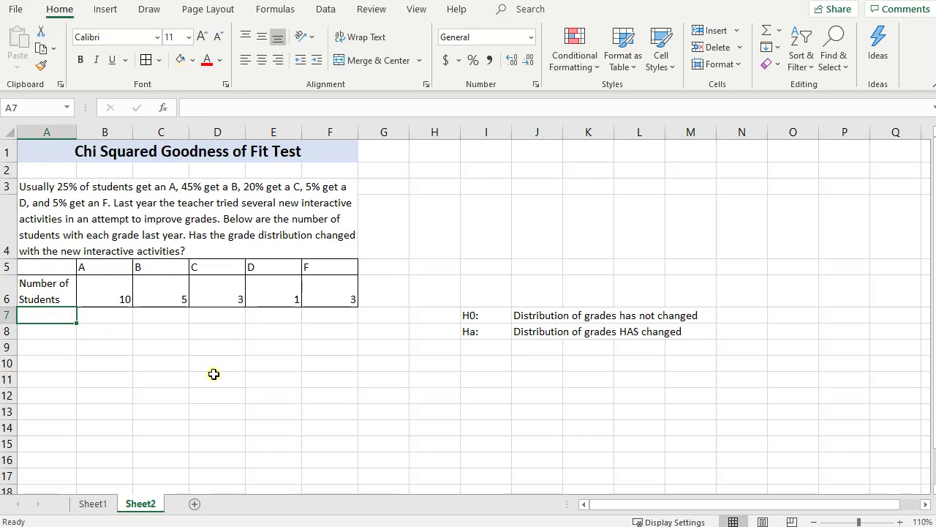
- Add the heading "Total" in G5, beside the F grade column of the table
{"action": "key", "text": "Up"}
{"action": "key", "text": "Down"}
{"action": "key", "text": "Up"}
{"action": "key", "text": "Right"}
{"action": "key", "text": "Right"}
{"action": "key", "text": "Right"}
{"action": "key", "text": "Right"}
{"action": "key", "text": "Right"}
{"action": "key", "text": "Right"}
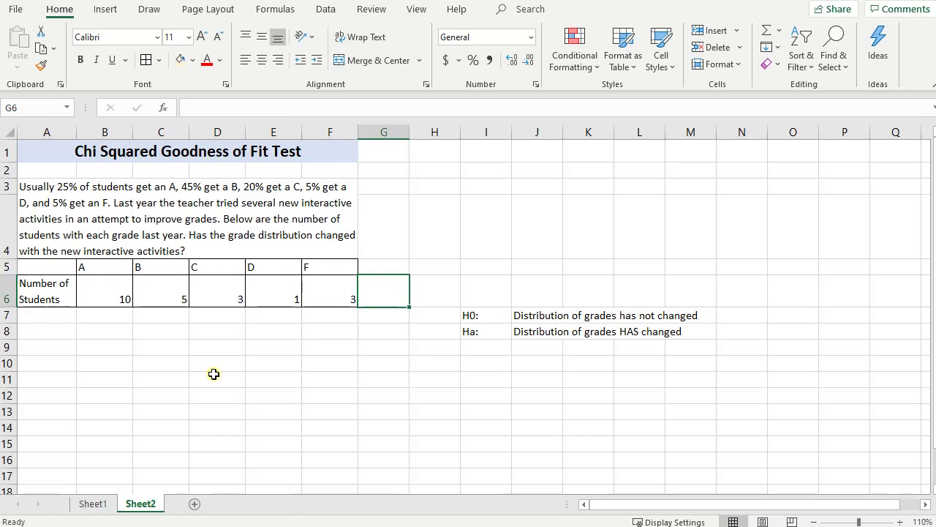
{"action": "key", "text": "Up"}
{"action": "type", "text": "T"}
{"action": "key", "text": "Return"}
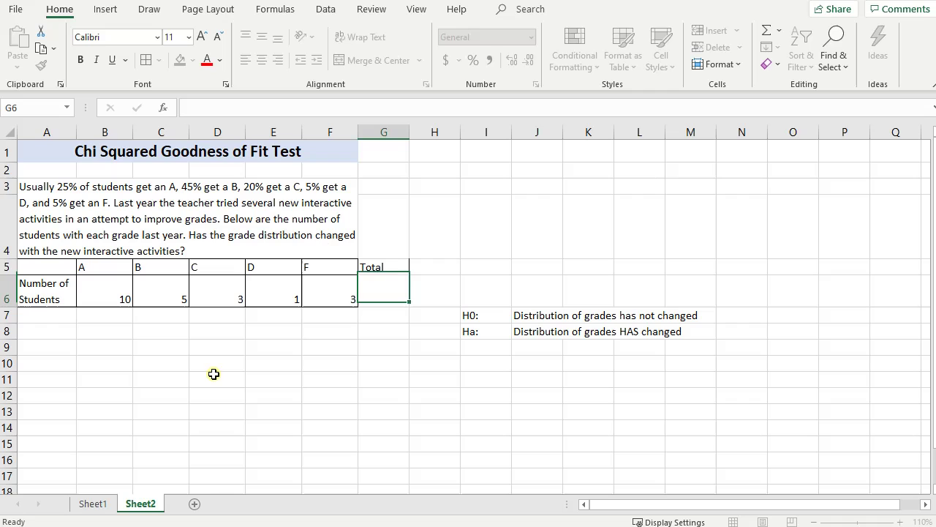
- Total the student counts for all grades in G6 with a SUM of B6:F6
{"action": "type", "text": "=sum()"}
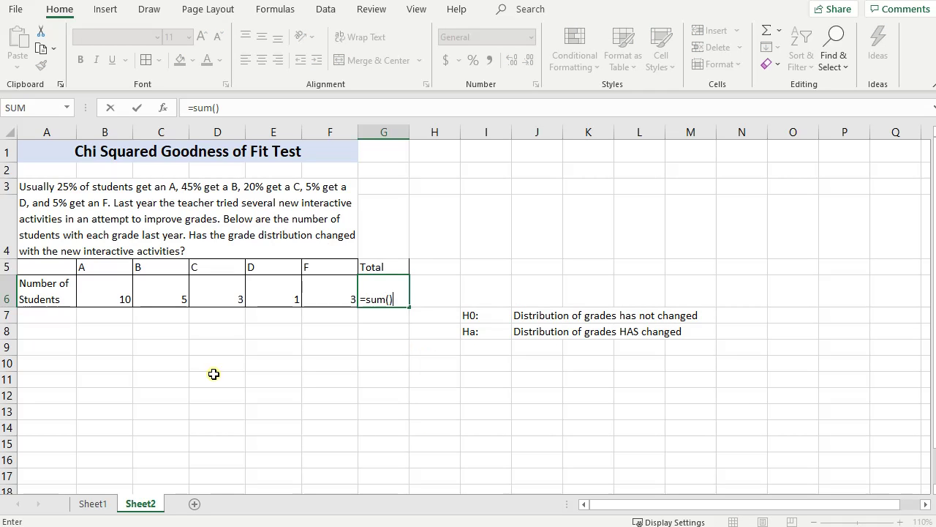
{"action": "key", "text": "BackSpace"}
{"action": "left_click_drag", "start_coordinate": [90, 294], "coordinate": [341, 291]}
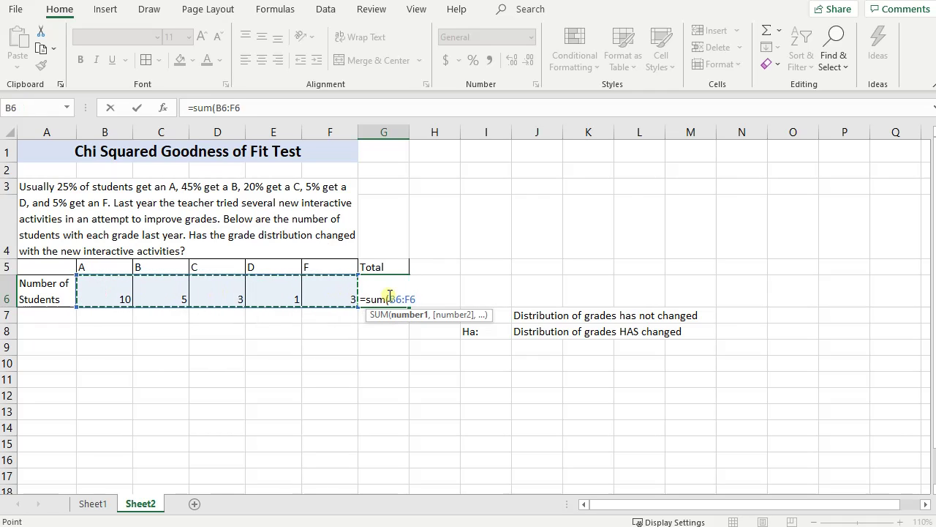
{"action": "type", "text": ")"}
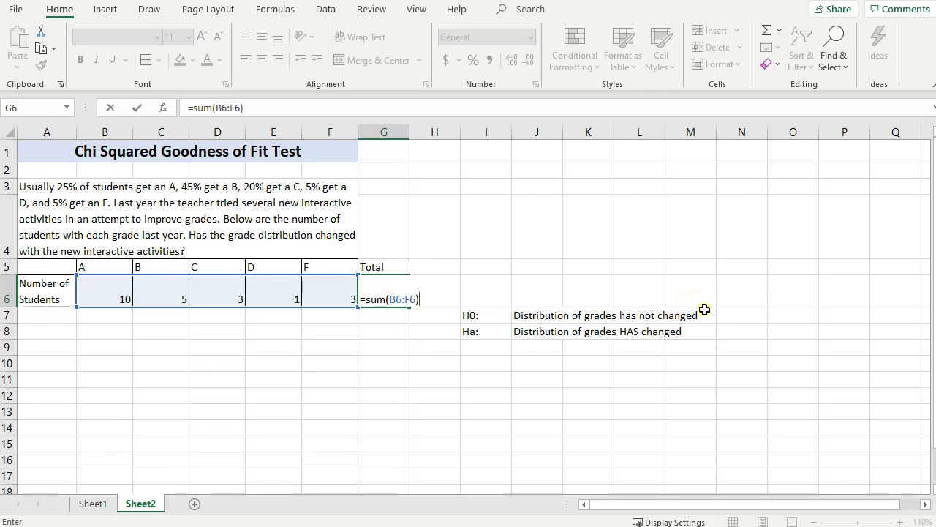
{"action": "key", "text": "Return"}
- Add borders and a light yellow fill to the Total heading and its value in G5:G6
{"action": "left_click_drag", "start_coordinate": [406, 266], "coordinate": [399, 297]}
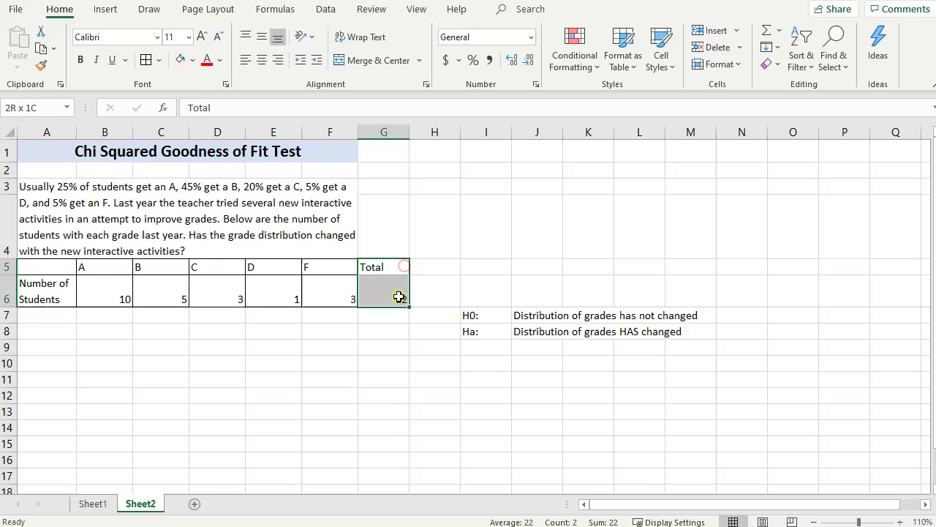
{"action": "left_click", "coordinate": [179, 59]}
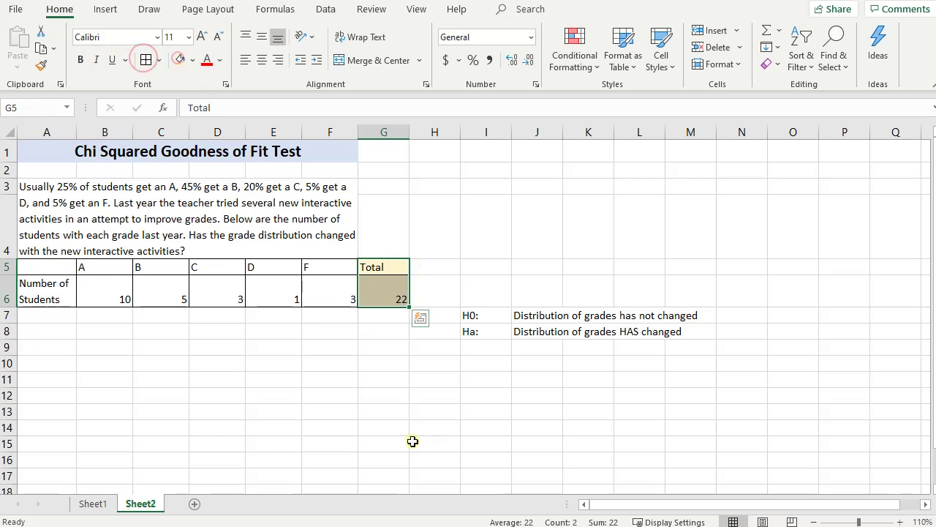
{"action": "left_click", "coordinate": [401, 431]}
- Enter the row label "Expected" in A7, below Number of Students
{"action": "left_click", "coordinate": [56, 313]}
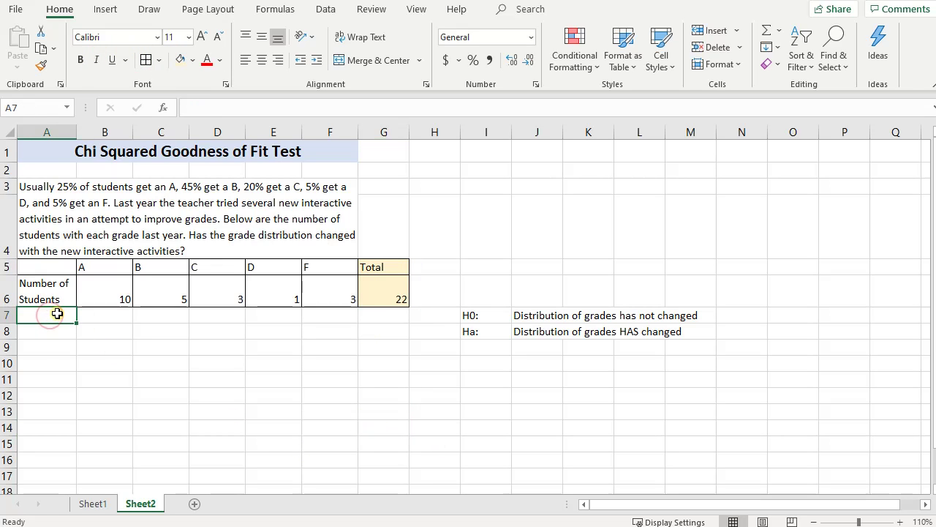
{"action": "type", "text": "Expec"}
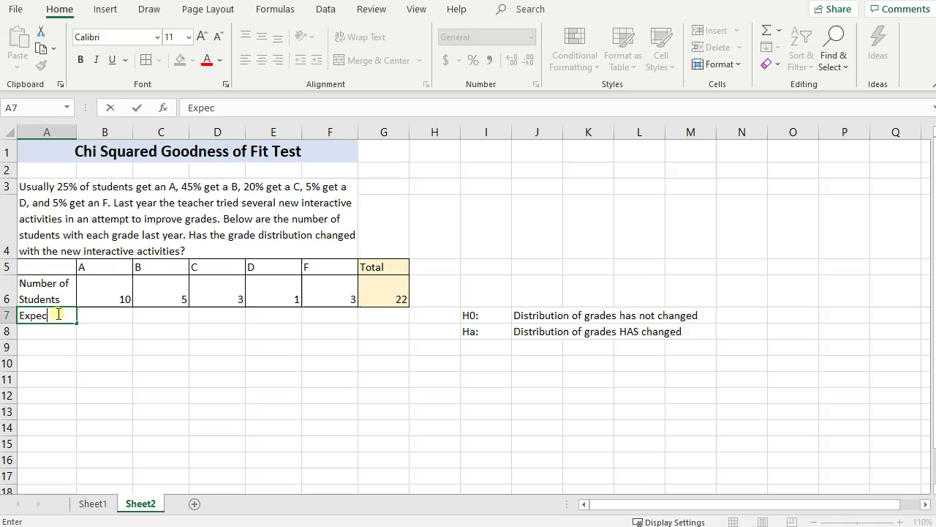
{"action": "type", "text": "ted"}
{"action": "key", "text": "Tab"}
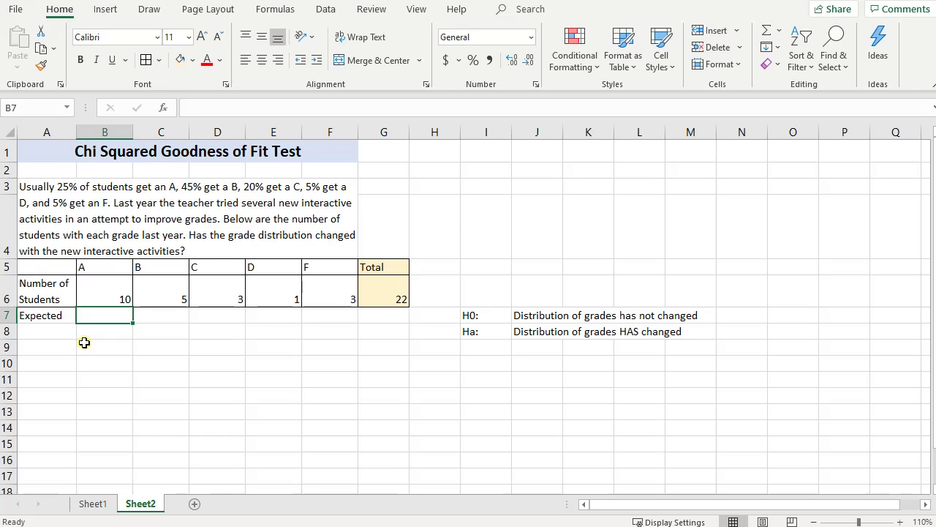
- Calculate the expected number of A grades in B7 with the formula =.25*22
{"action": "type", "text": "="}
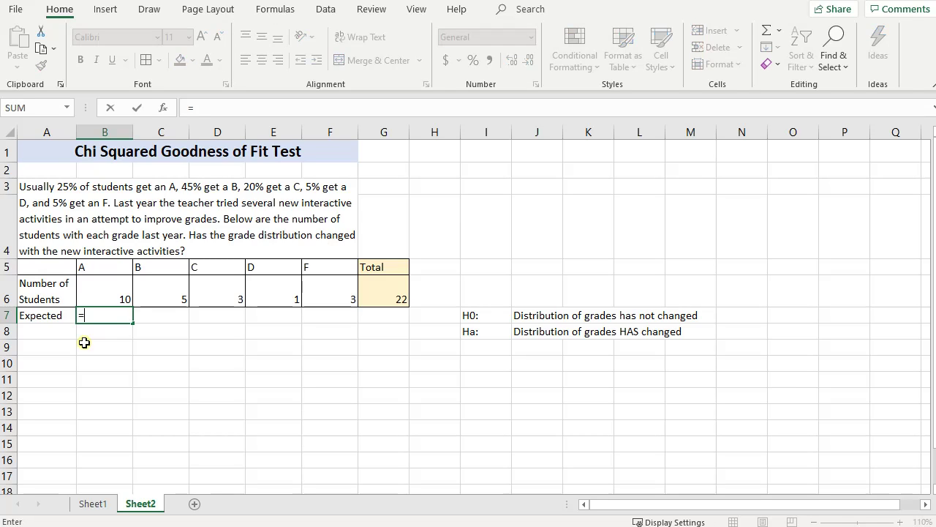
{"action": "type", "text": "."}
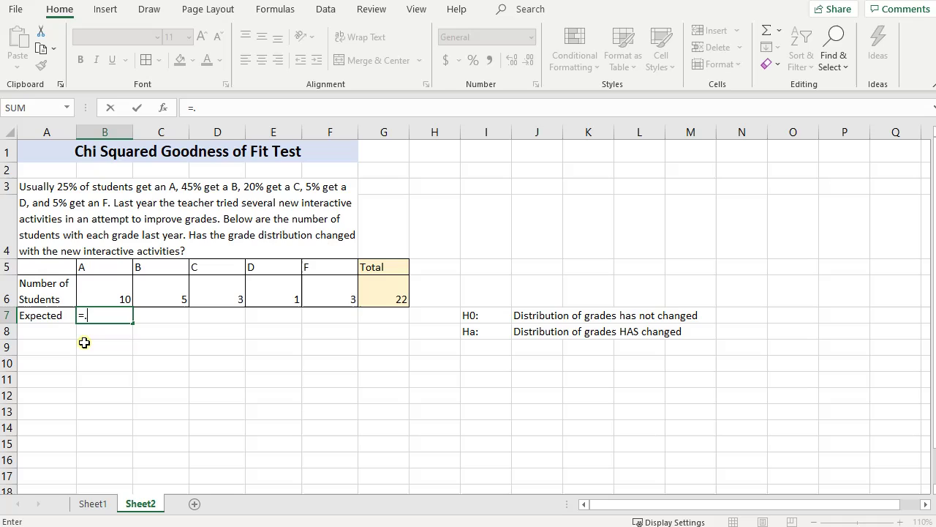
{"action": "type", "text": "25"}
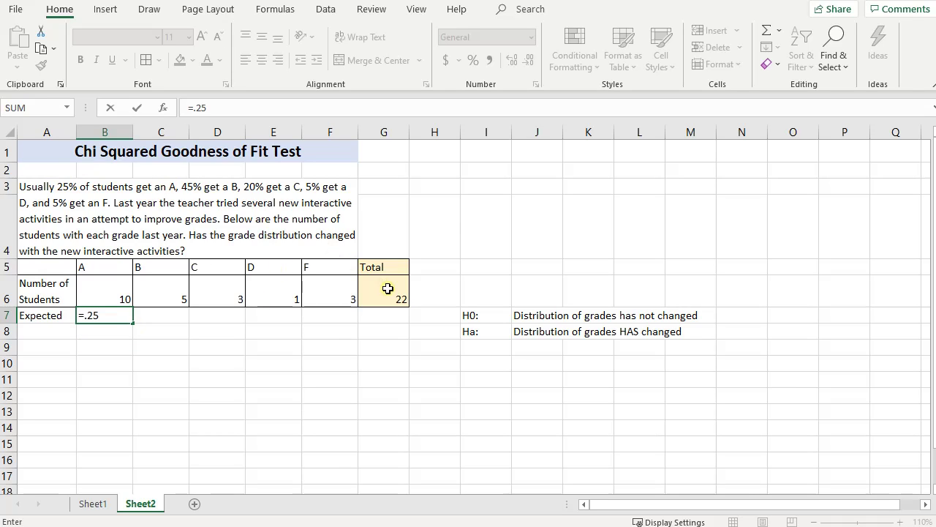
{"action": "type", "text": "*22"}
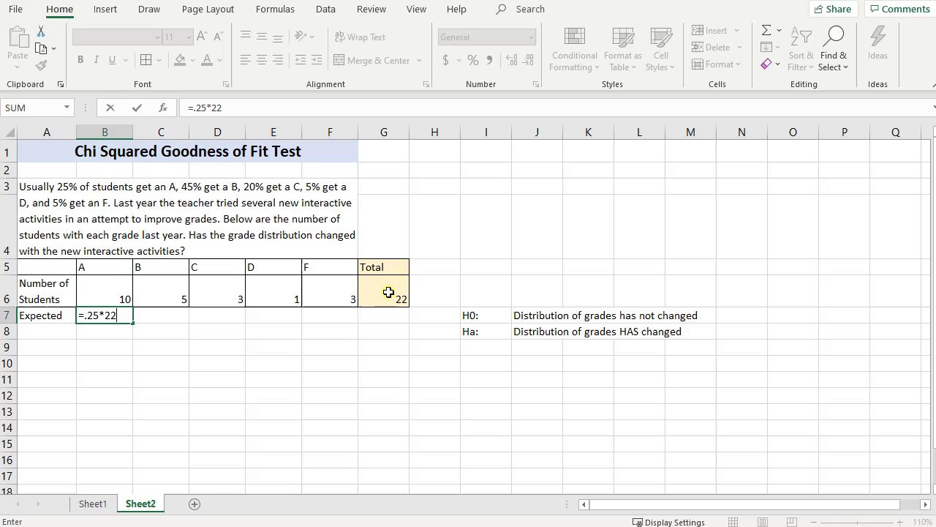
{"action": "double_click", "coordinate": [98, 315]}
{"action": "key", "text": "Return"}
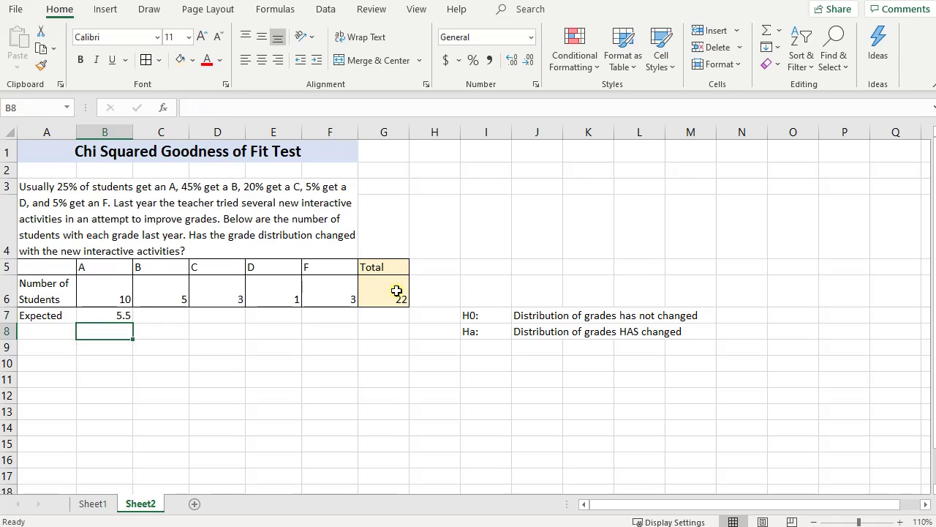
{"action": "key", "text": "Up"}
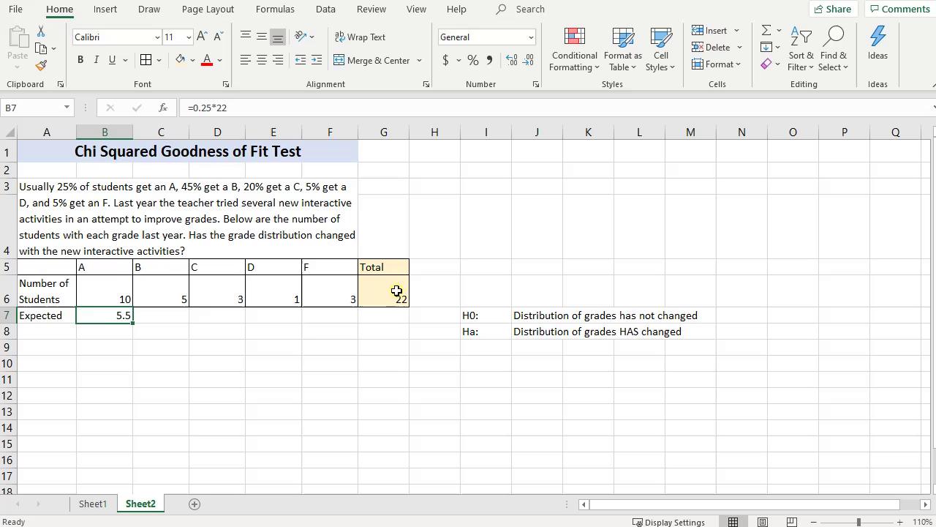
{"action": "left_click", "coordinate": [396, 291]}
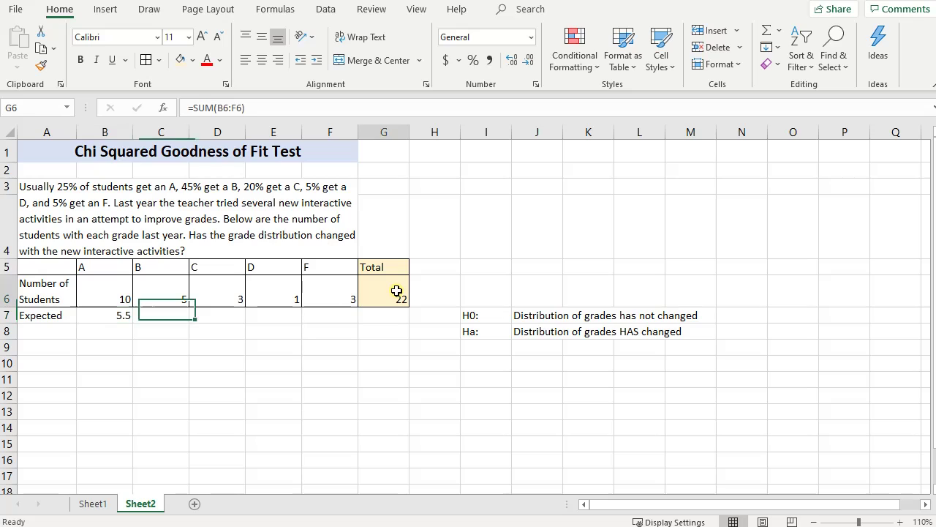
{"action": "left_click", "coordinate": [108, 318]}
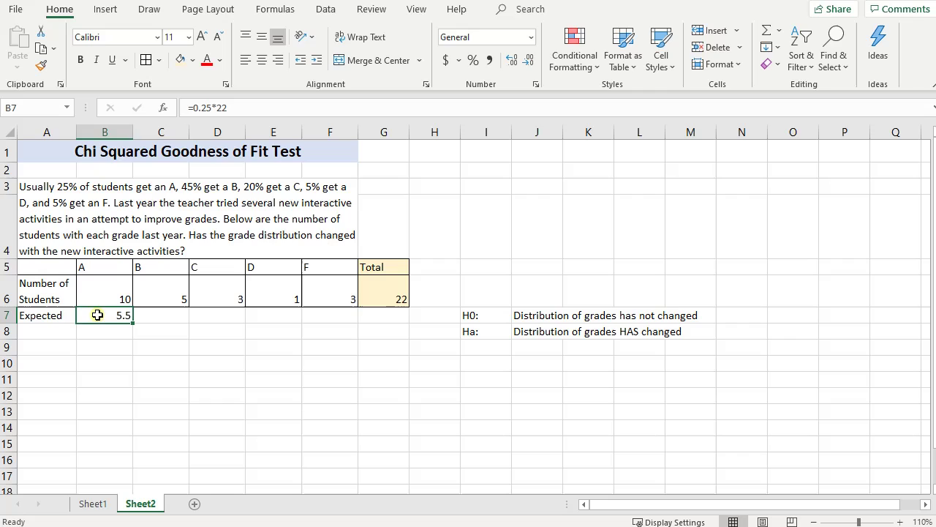
{"action": "left_click", "coordinate": [38, 318]}
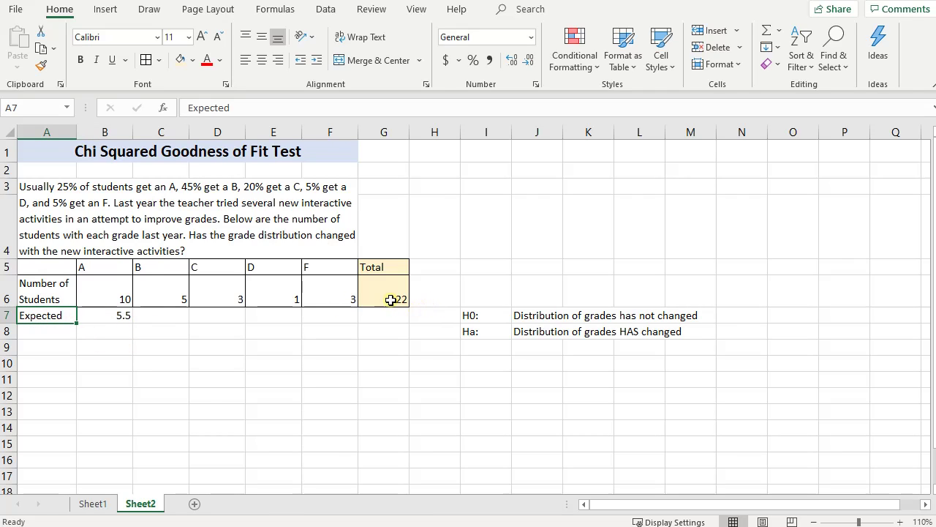
{"action": "left_click", "coordinate": [106, 315]}
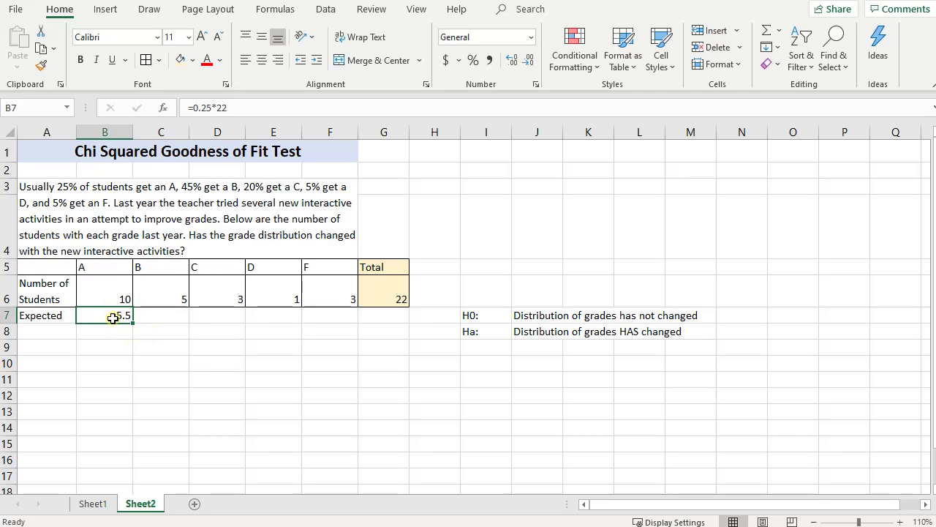
- Calculate the expected number of B grades in C7 with the formula =.45*22
{"action": "left_click", "coordinate": [167, 322]}
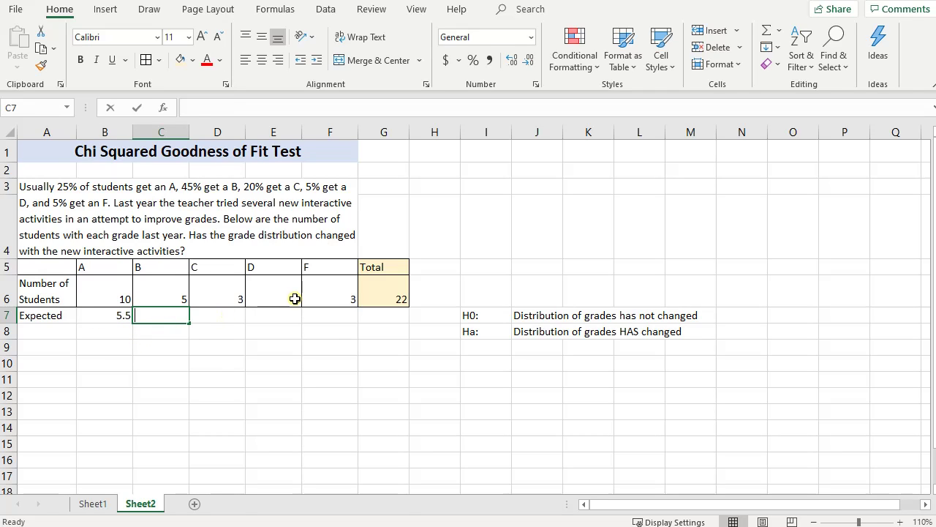
{"action": "type", "text": "=.45*"}
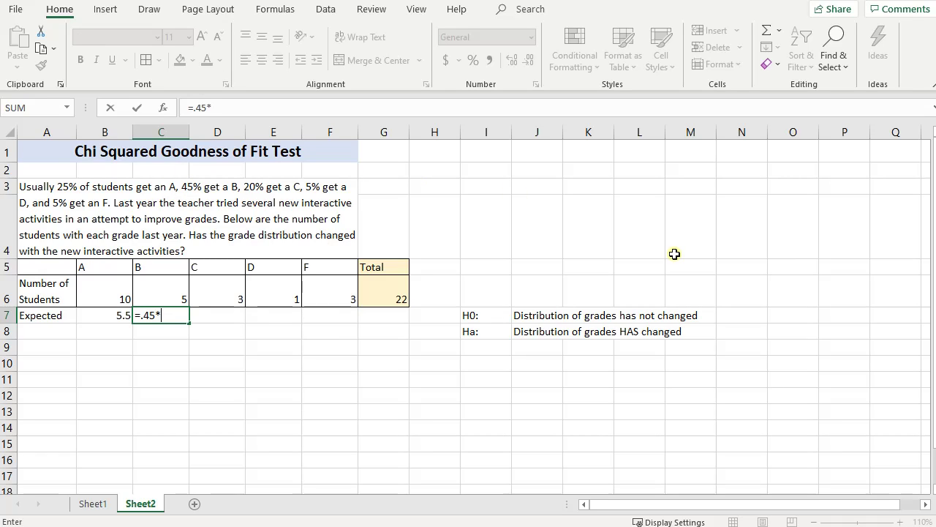
{"action": "type", "text": "22"}
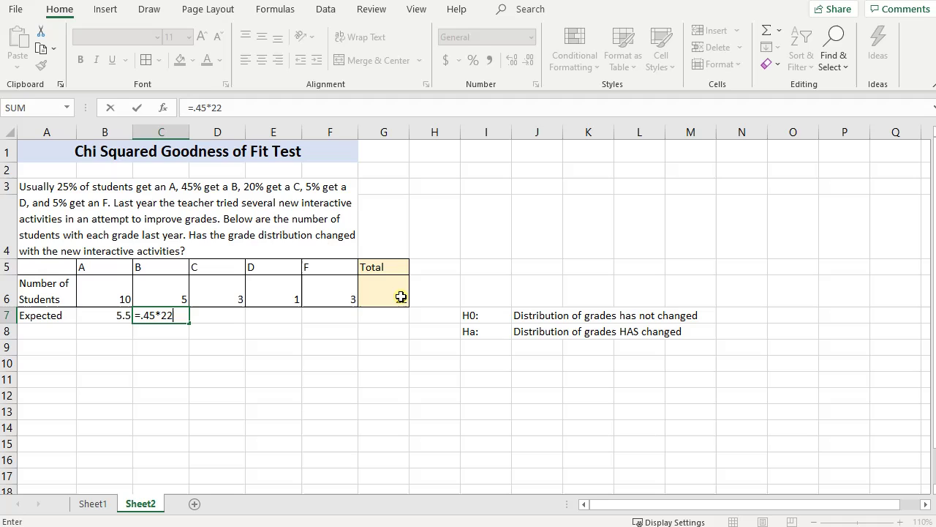
{"action": "key", "text": "Return"}
- Calculate the expected number of C grades in D7 with the formula =.20*22
{"action": "key", "text": "Up"}
{"action": "key", "text": "Right"}
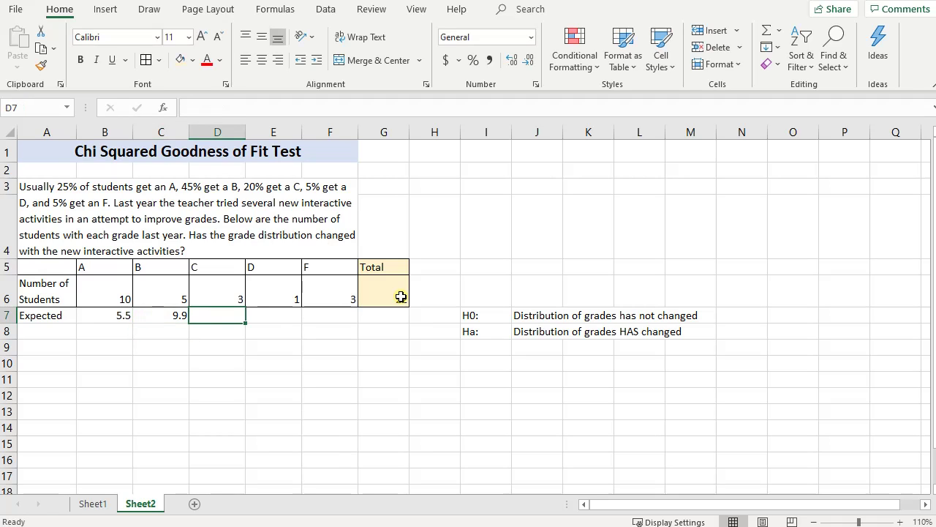
{"action": "type", "text": "="}
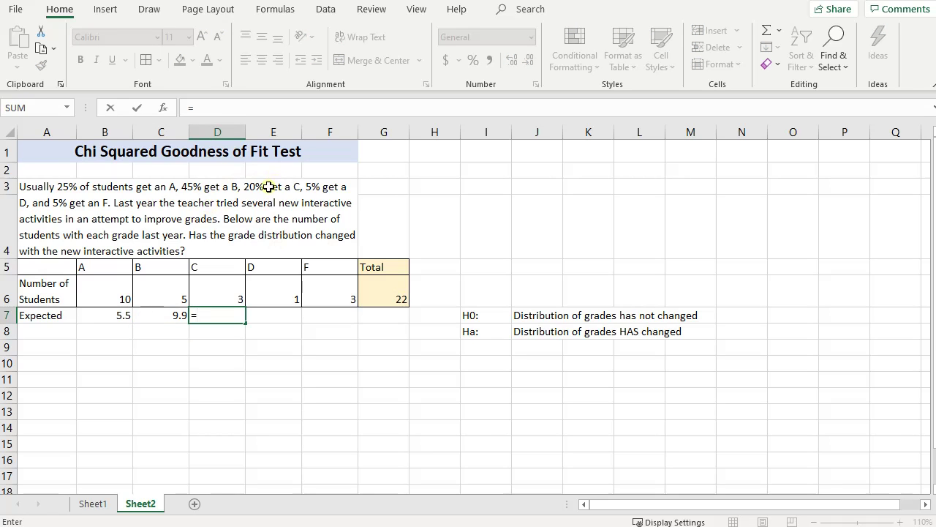
{"action": "type", "text": ".20*22"}
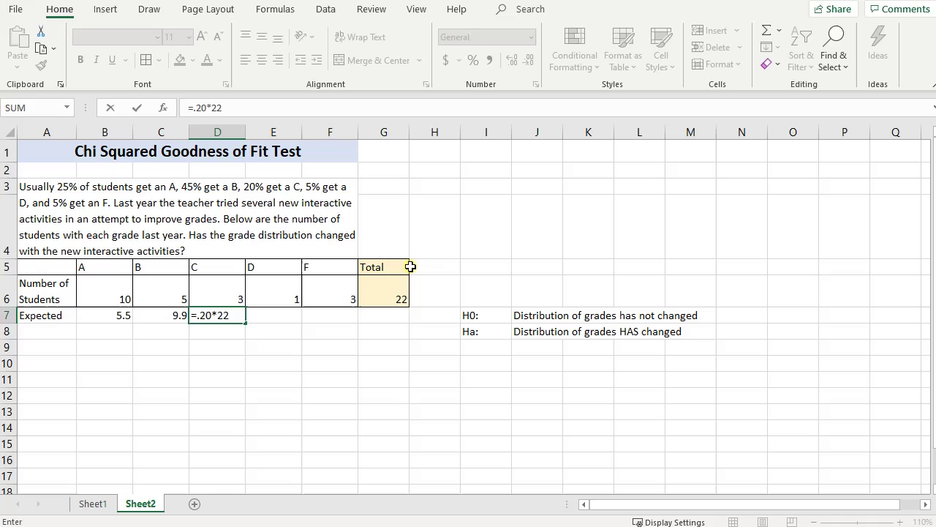
{"action": "key", "text": "Return"}
- Calculate the expected number of D grades in E7 with the formula =.05*22
{"action": "left_click", "coordinate": [289, 315]}
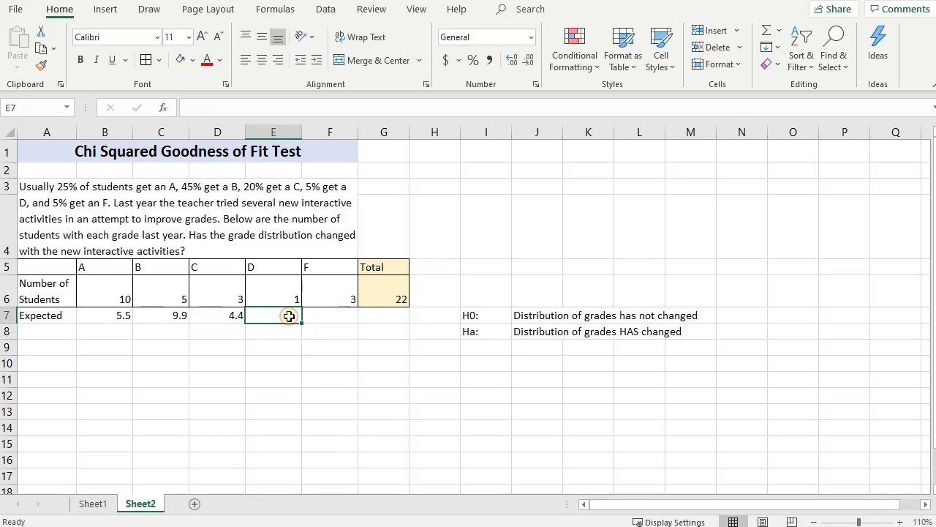
{"action": "type", "text": "="}
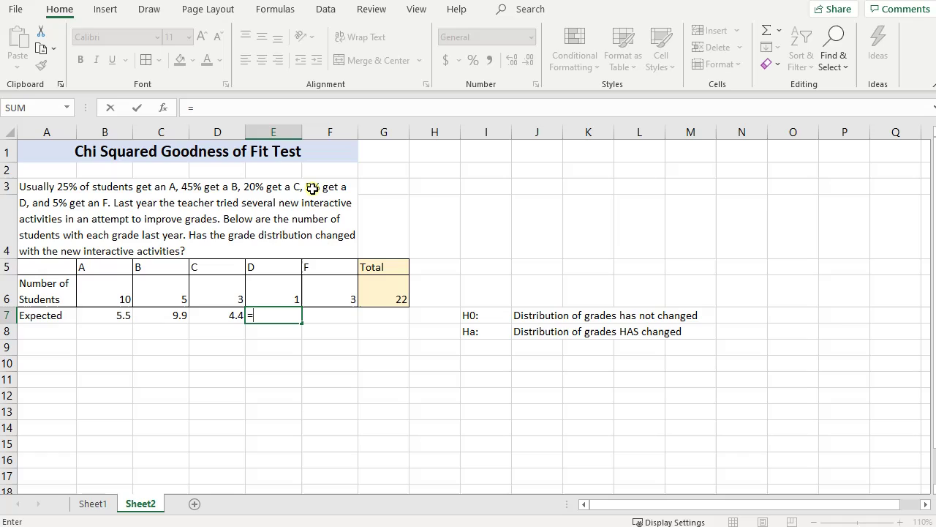
{"action": "type", "text": ".05"}
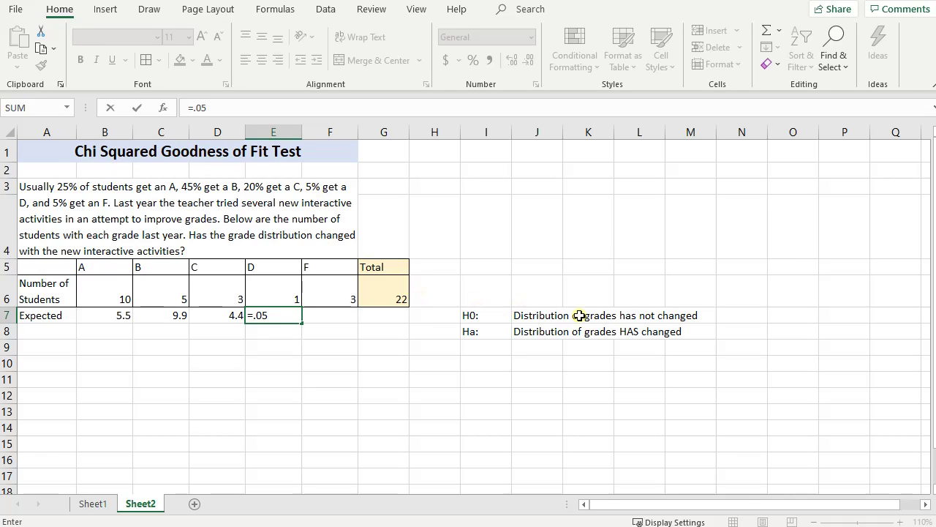
{"action": "type", "text": "*"}
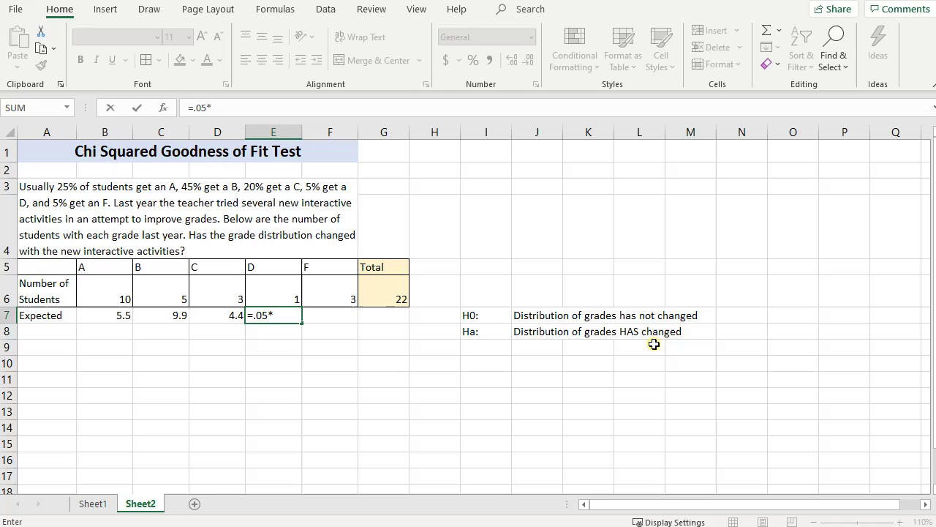
{"action": "type", "text": "22"}
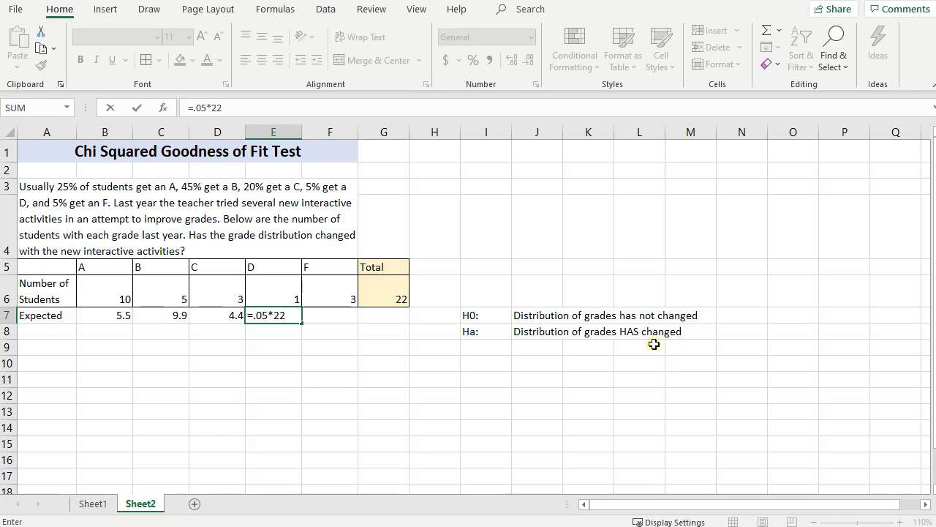
{"action": "key", "text": "Return"}
- Calculate the expected number of F grades in F7 with the formula =.05*22
{"action": "left_click", "coordinate": [345, 310]}
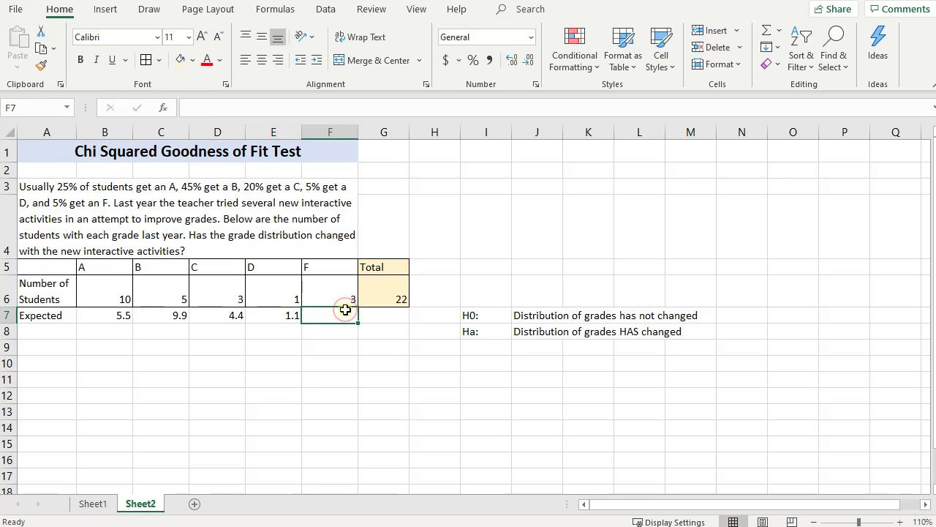
{"action": "type", "text": "="}
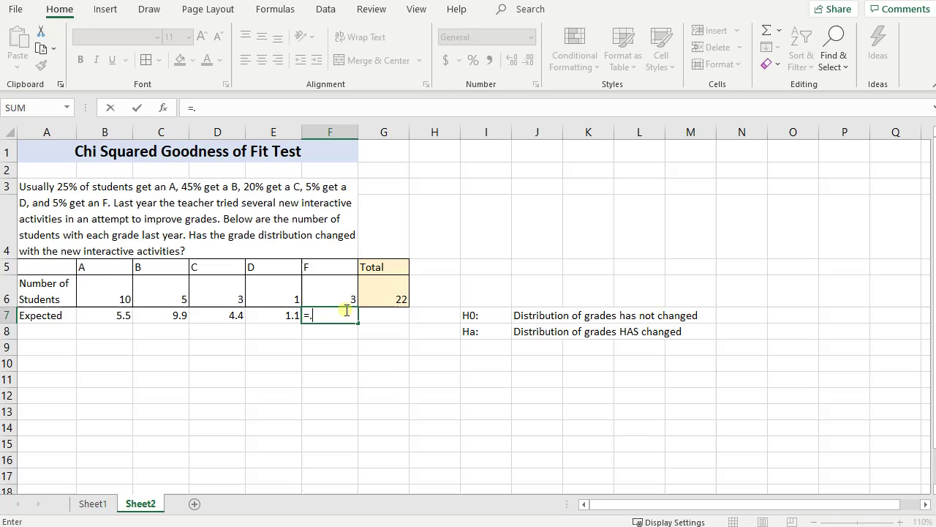
{"action": "type", "text": ".05"}
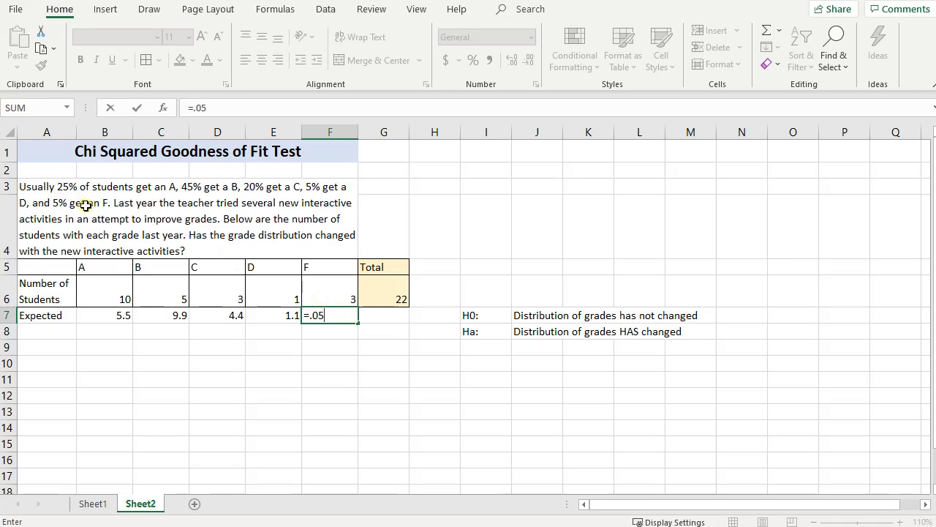
{"action": "type", "text": "*"}
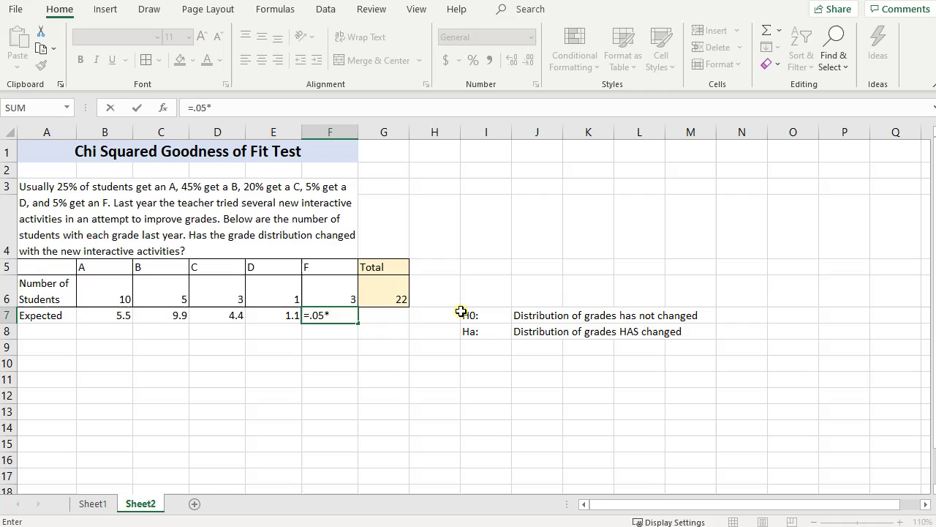
{"action": "type", "text": "22"}
{"action": "key", "text": "Return"}
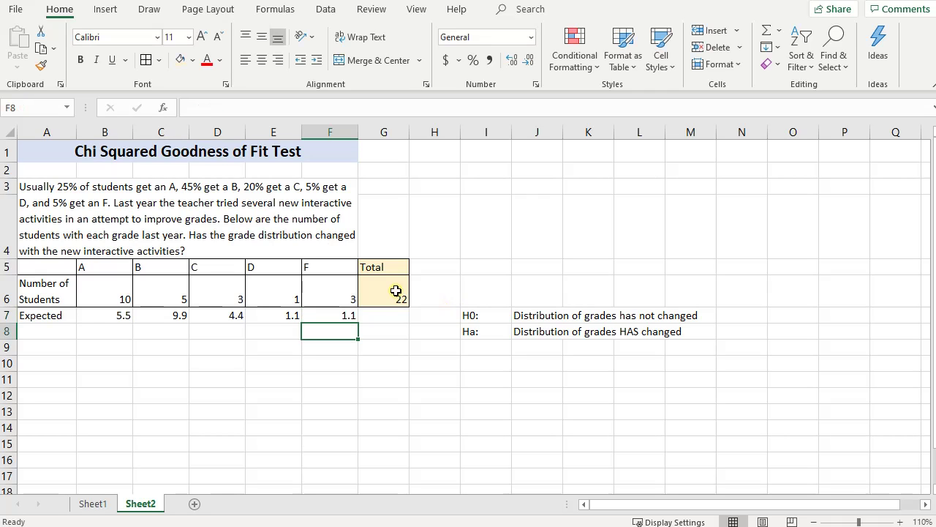
- Copy the total formula from G6 down to G7 and open the copy to check its summed range
{"action": "left_click", "coordinate": [396, 291]}
{"action": "mouse_move", "coordinate": [408, 307]}
{"action": "left_mouse_down"}
{"action": "mouse_move", "coordinate": [410, 322]}
{"action": "mouse_move", "coordinate": [398, 316]}
{"action": "left_mouse_up"}
{"action": "double_click", "coordinate": [395, 316]}
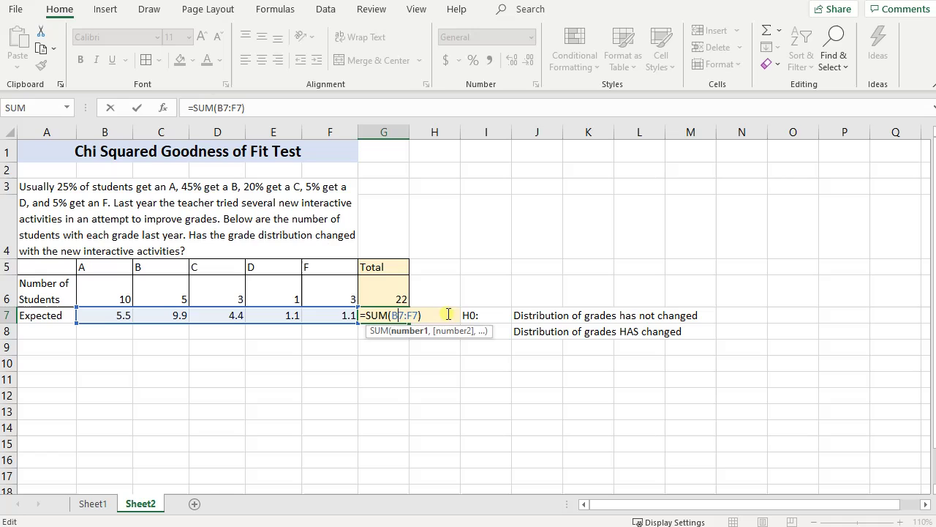
- Close the total formula in G7 and add cell borders to the Expected row of the table
{"action": "key", "text": "Return"}
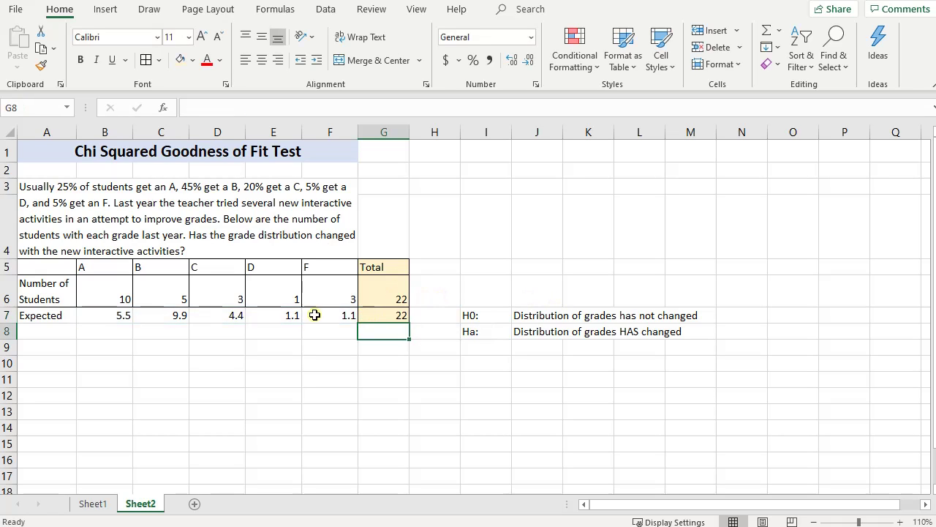
{"action": "left_click_drag", "start_coordinate": [48, 315], "coordinate": [322, 316]}
{"action": "left_click", "coordinate": [231, 413]}
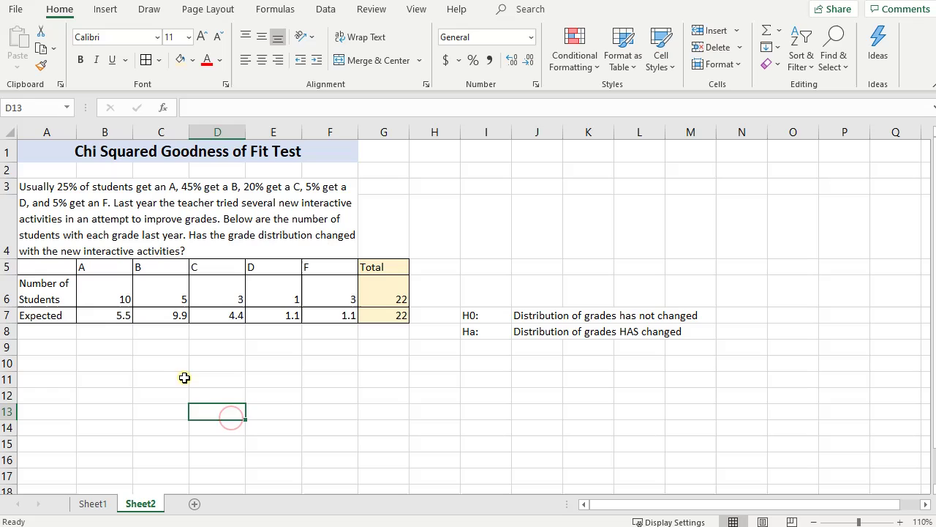
{"action": "left_click", "coordinate": [106, 366]}
{"action": "left_click", "coordinate": [51, 286]}
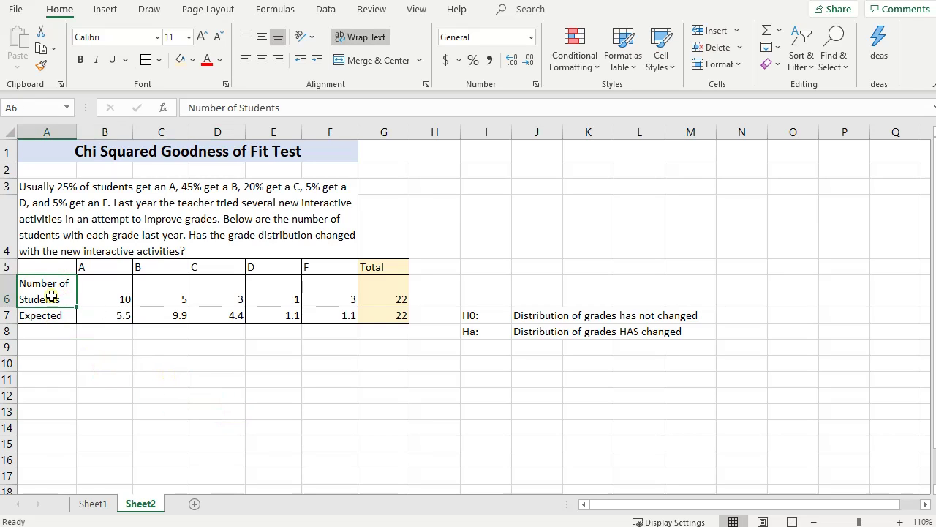
{"action": "left_click", "coordinate": [44, 315]}
- Label cell A10 as p-value
{"action": "left_click", "coordinate": [59, 356]}
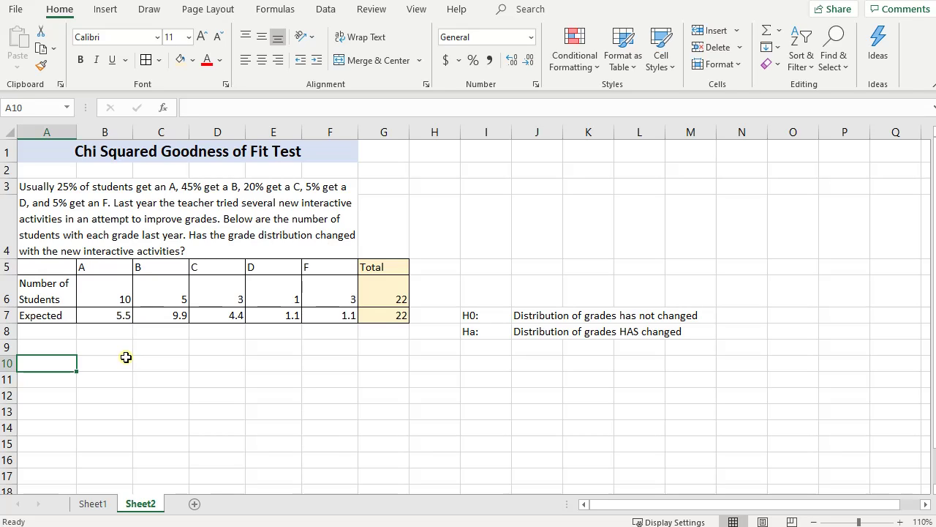
{"action": "type", "text": "p"}
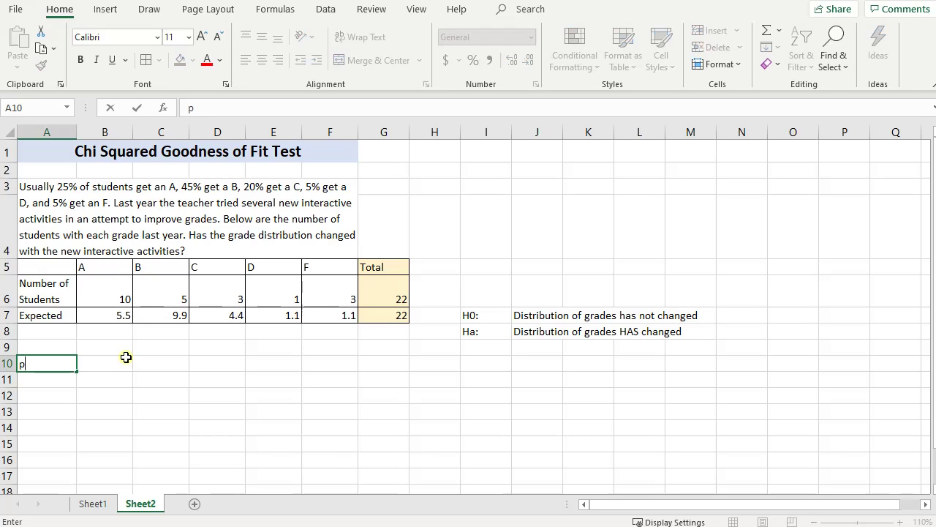
{"action": "type", "text": "-vla"}
{"action": "key", "text": "BackSpace"}
{"action": "key", "text": "BackSpace"}
{"action": "type", "text": "alue"}
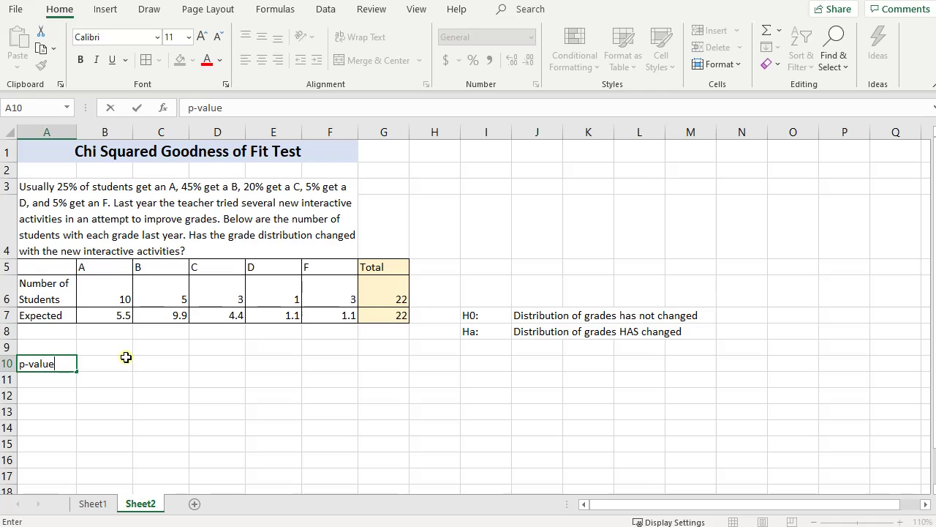
{"action": "key", "text": "Tab"}
- Calculate the p-value in B10 with =CHISQ.TEST(B6:F6,B7:F7), comparing the observed student counts with the expected counts
{"action": "type", "text": "="}
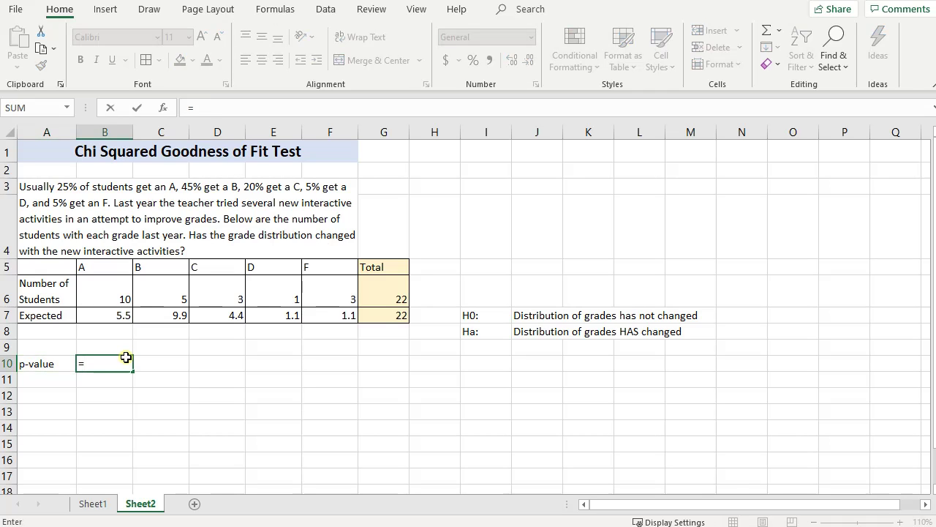
{"action": "type", "text": "chi"}
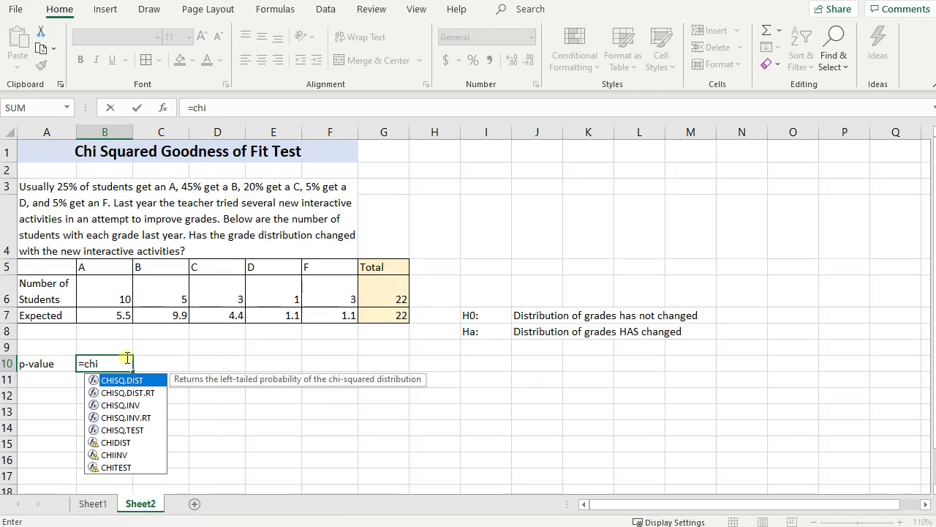
{"action": "type", "text": "sq.t"}
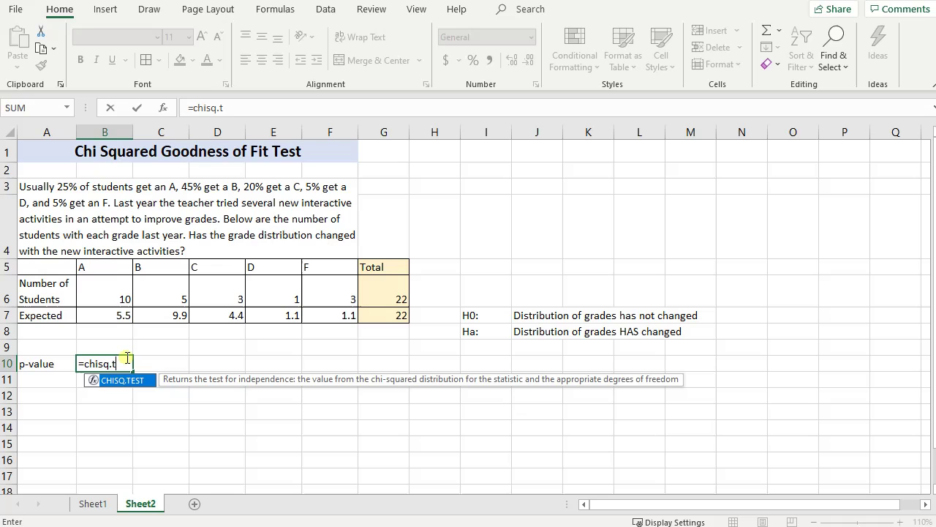
{"action": "type", "text": "est("}
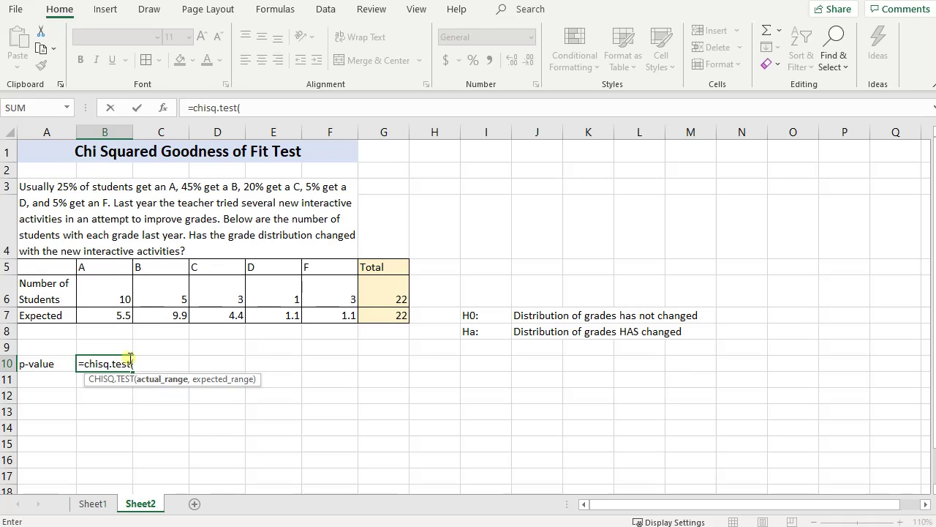
{"action": "left_click", "coordinate": [106, 283]}
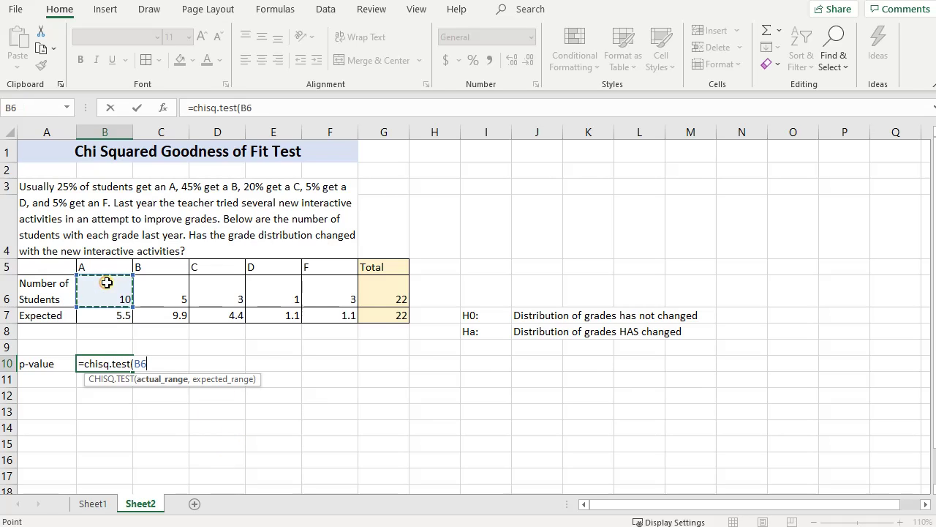
{"action": "left_click_drag", "start_coordinate": [107, 282], "coordinate": [344, 293]}
{"action": "type", "text": ","}
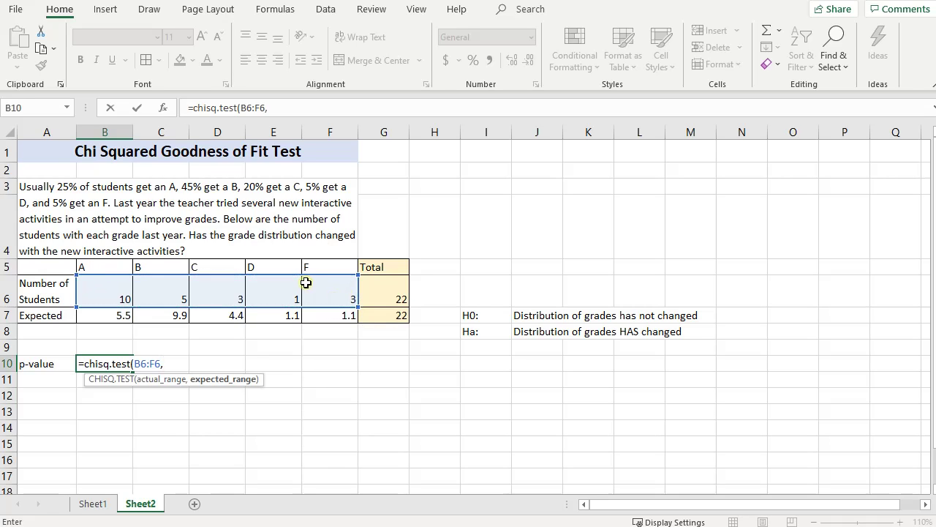
{"action": "left_click_drag", "start_coordinate": [109, 319], "coordinate": [324, 315]}
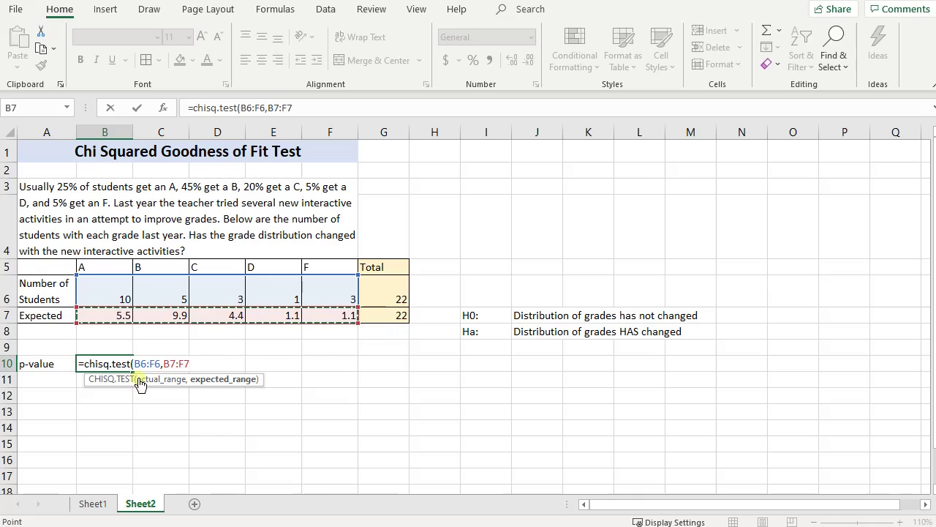
{"action": "left_click", "coordinate": [105, 292]}
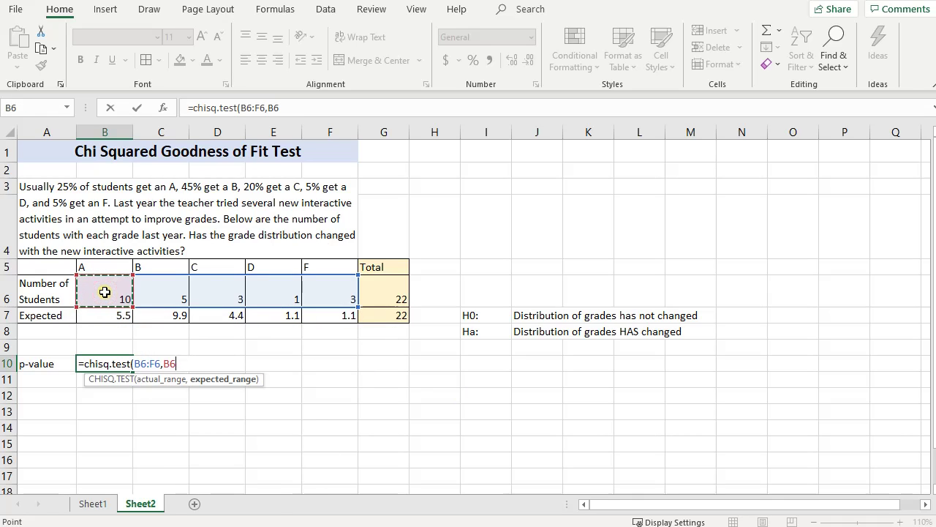
{"action": "left_click_drag", "start_coordinate": [108, 313], "coordinate": [326, 310]}
{"action": "type", "text": ")"}
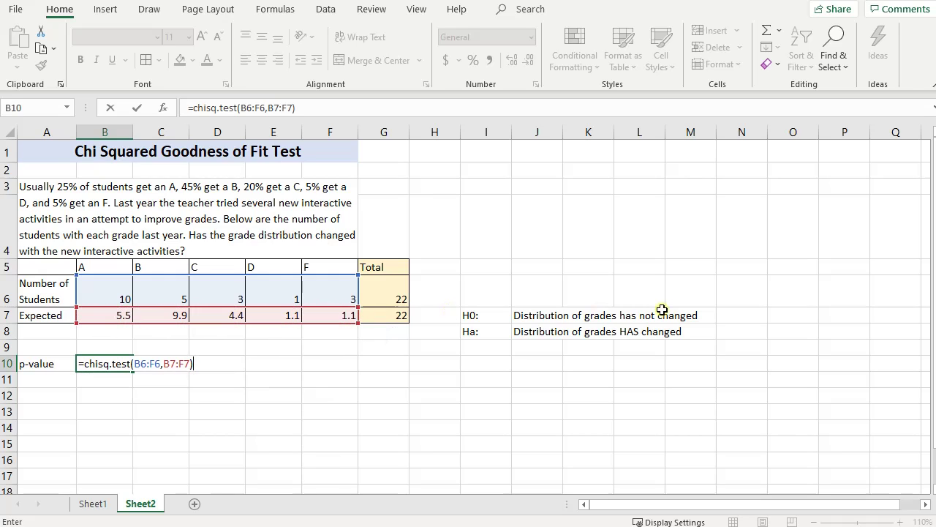
{"action": "key", "text": "Return"}
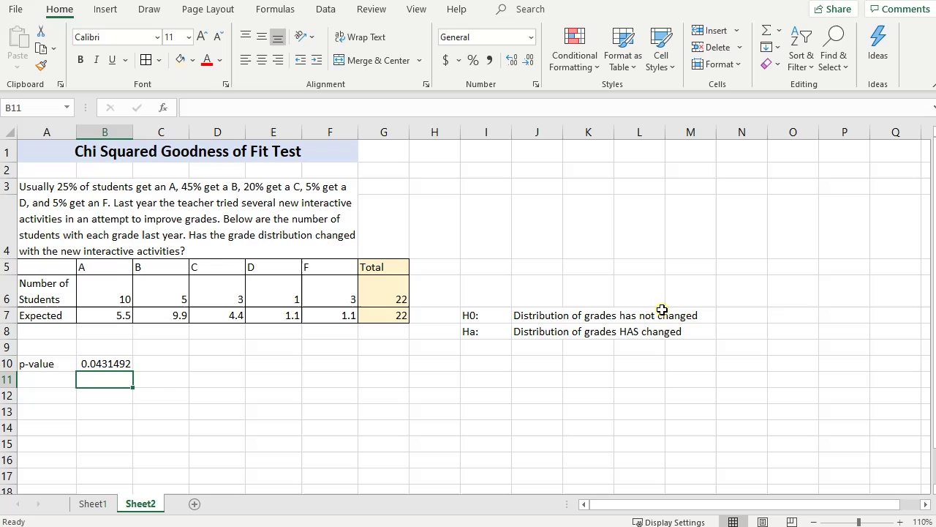
- Label cell A11, below the p-value label, as alpha
{"action": "key", "text": "Left"}
{"action": "type", "text": "a"}
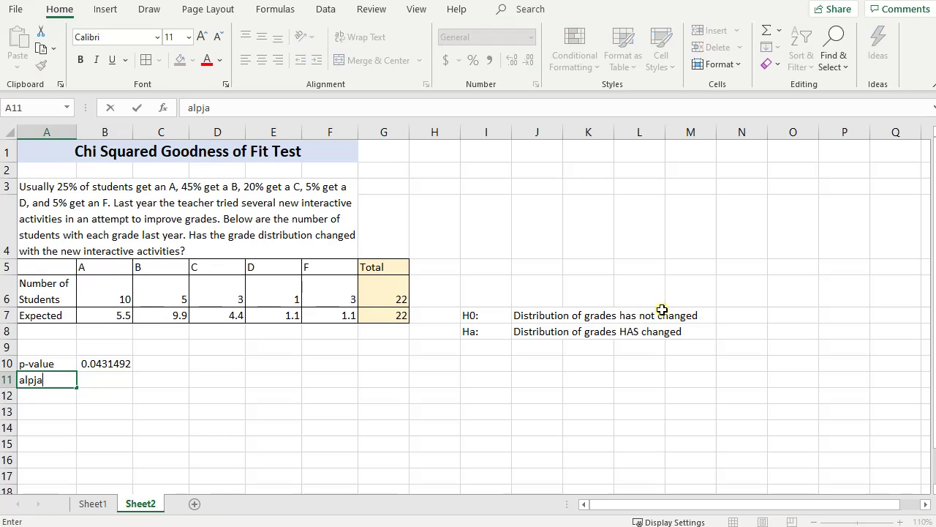
{"action": "type", "text": "lpja"}
{"action": "key", "text": "BackSpace"}
{"action": "key", "text": "BackSpace"}
{"action": "type", "text": "ha"}
{"action": "key", "text": "Tab"}
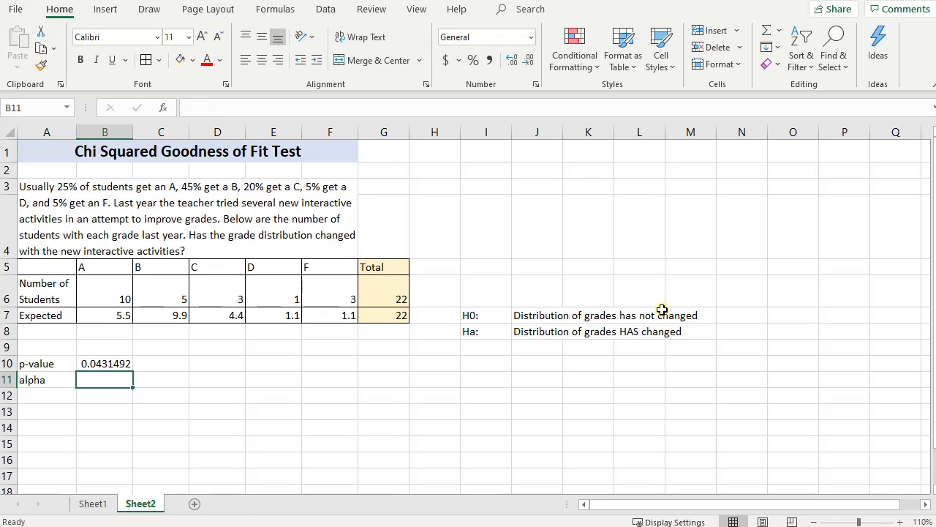
- Enter 0.05 as the alpha value in B11
{"action": "type", "text": ".0"}
{"action": "key", "text": "BackSpace"}
{"action": "key", "text": "BackSpace"}
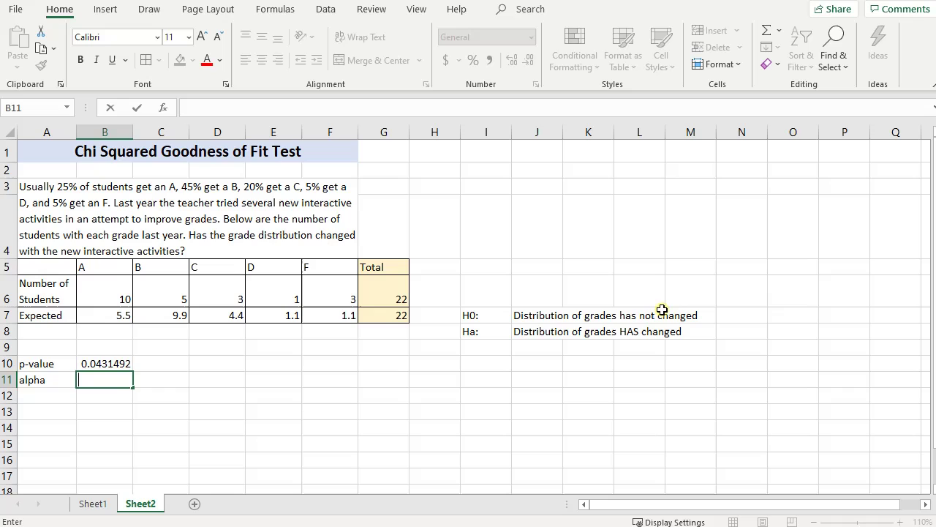
{"action": "type", "text": "0.05"}
{"action": "key", "text": "Return"}
- Compare the p-value with alpha and review both hypotheses against the expected and observed counts
{"action": "key", "text": "Up"}
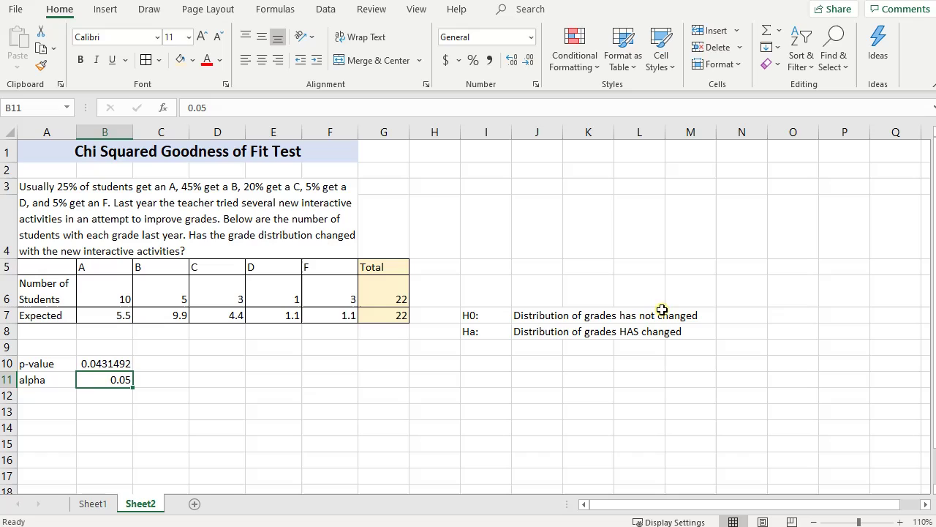
{"action": "key", "text": "Up"}
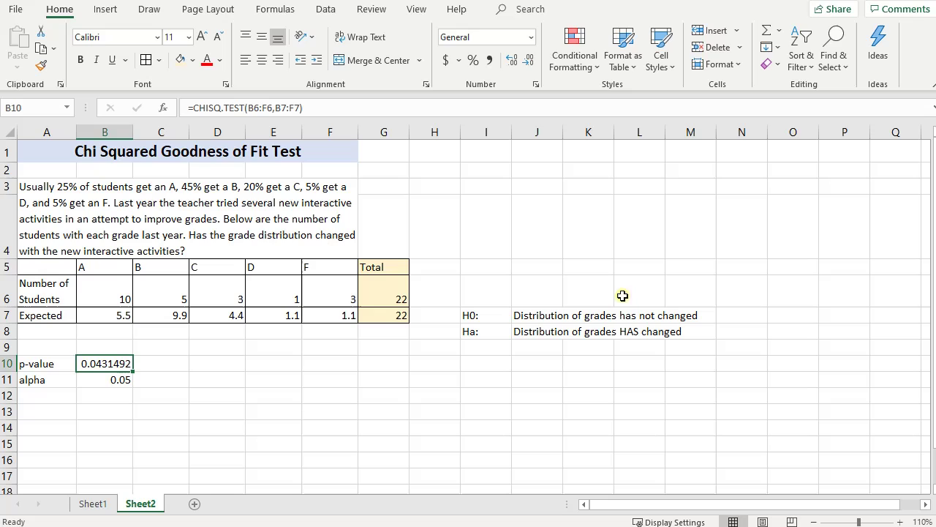
{"action": "left_click_drag", "start_coordinate": [509, 316], "coordinate": [691, 315]}
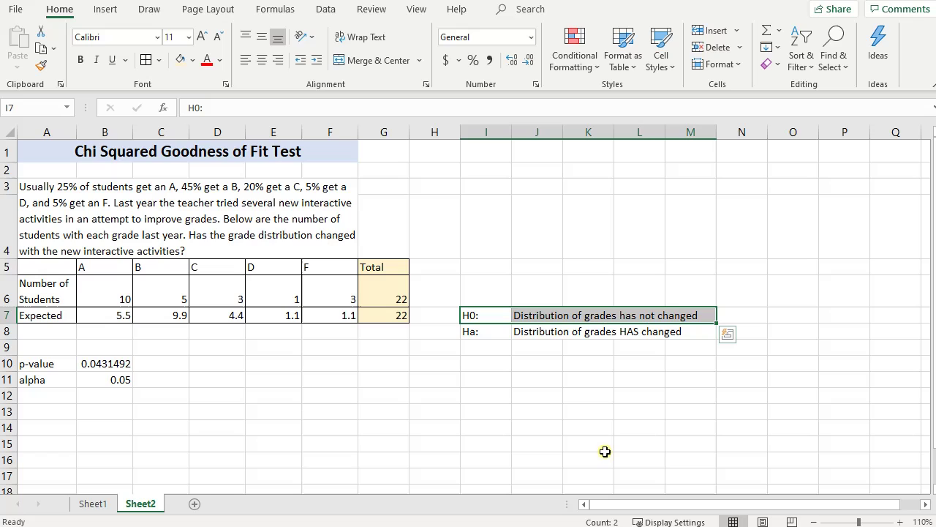
{"action": "left_click", "coordinate": [600, 444]}
{"action": "left_click_drag", "start_coordinate": [484, 331], "coordinate": [640, 334]}
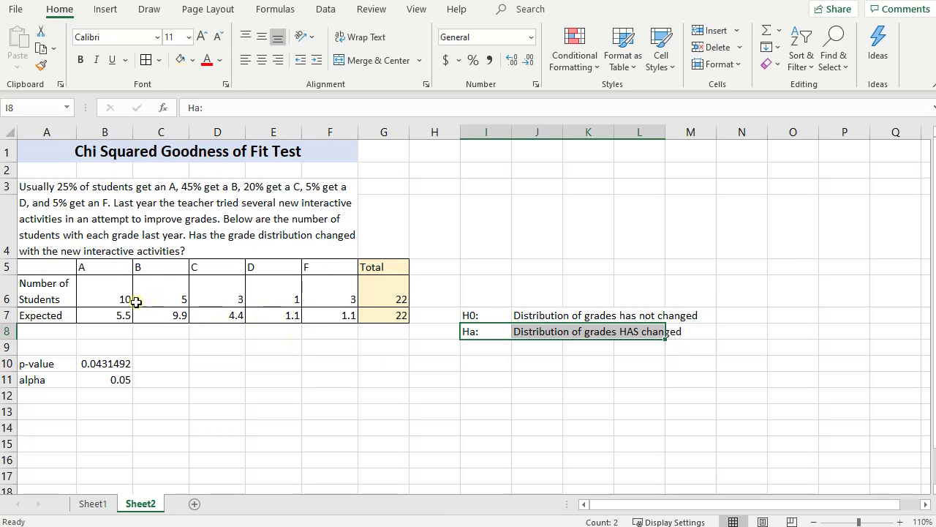
{"action": "left_click", "coordinate": [114, 318]}
{"action": "left_click_drag", "start_coordinate": [114, 318], "coordinate": [351, 320]}
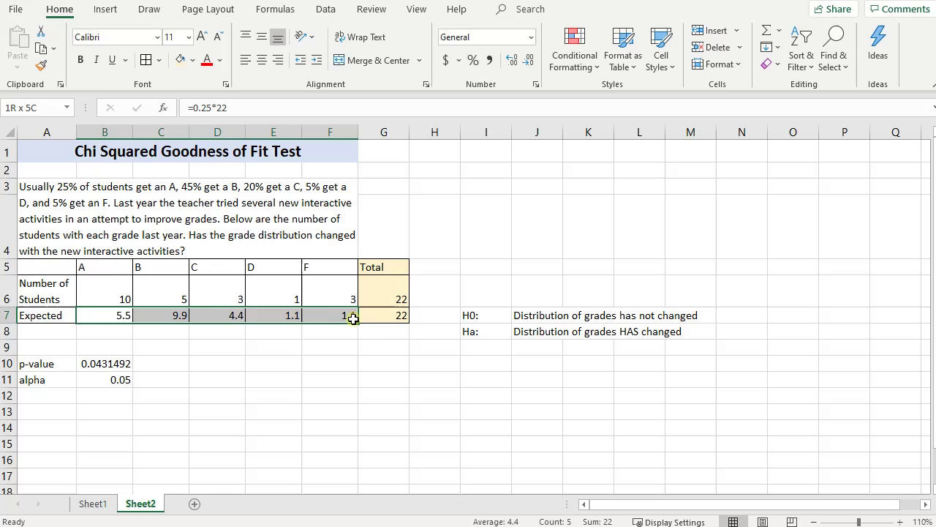
{"action": "left_click_drag", "start_coordinate": [109, 298], "coordinate": [328, 294]}
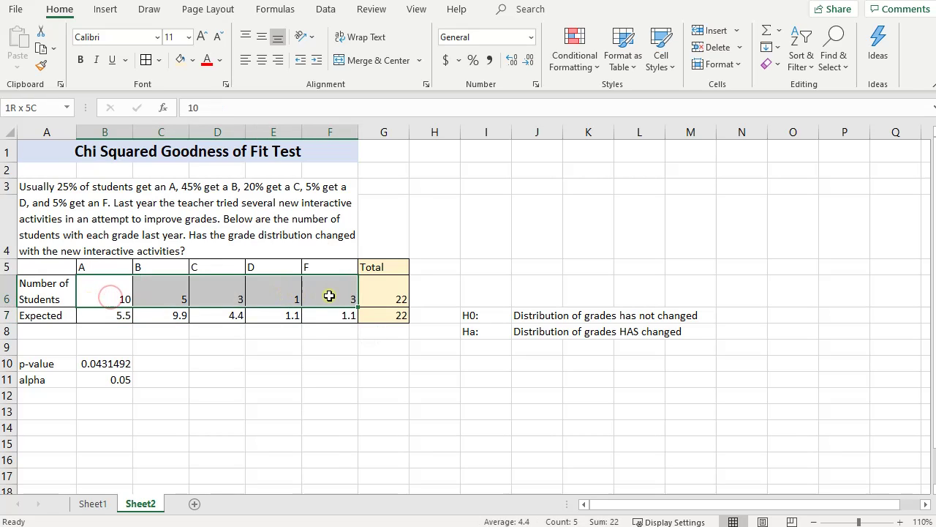
{"action": "left_click", "coordinate": [359, 412]}
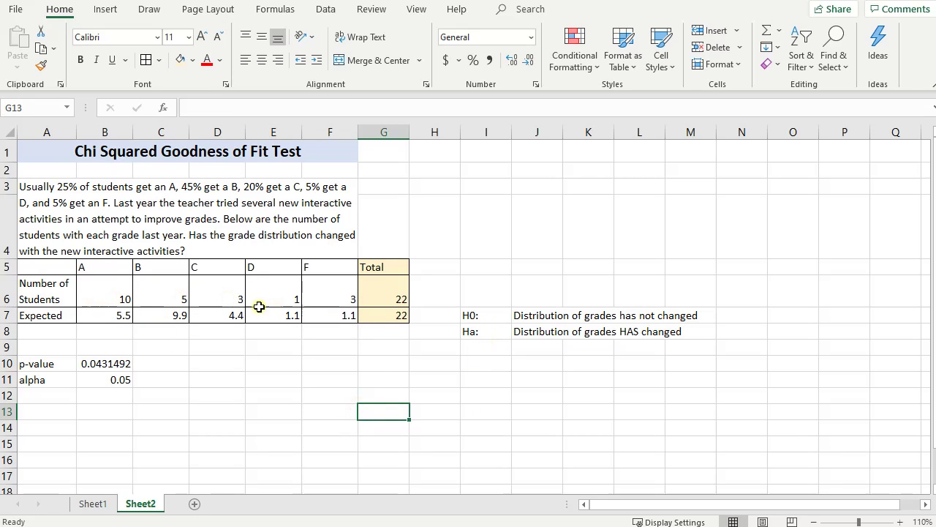
- Label cell A13 as TS for the test statistic
{"action": "left_click", "coordinate": [70, 409]}
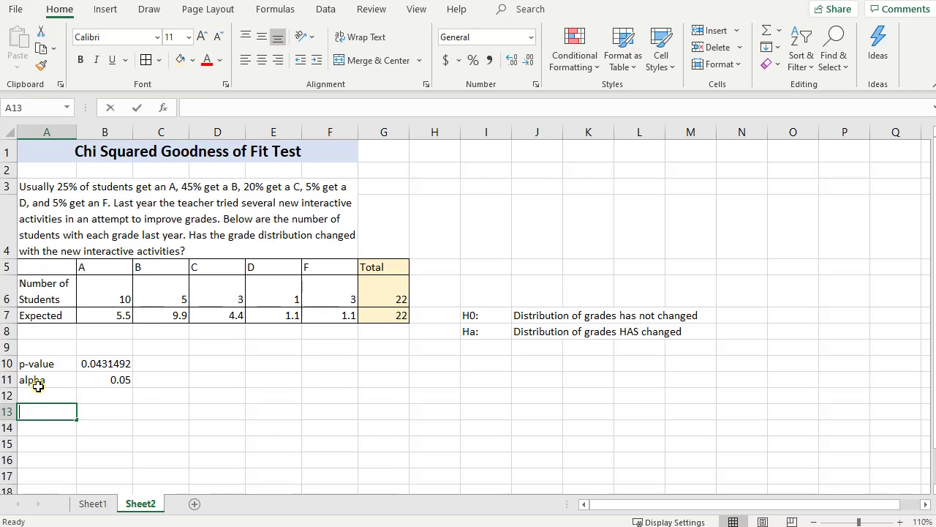
{"action": "type", "text": "TS"}
{"action": "key", "text": "Tab"}
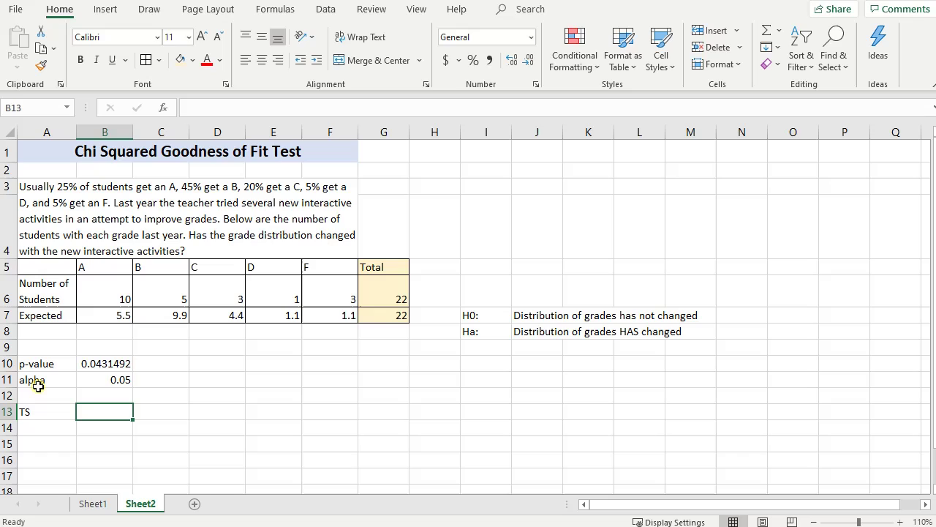
- Label cell A8, below the Expected row, as (O-E)^2/E
{"action": "key", "text": "Up"}
{"action": "key", "text": "Up"}
{"action": "key", "text": "Up"}
{"action": "key", "text": "Up"}
{"action": "key", "text": "Up"}
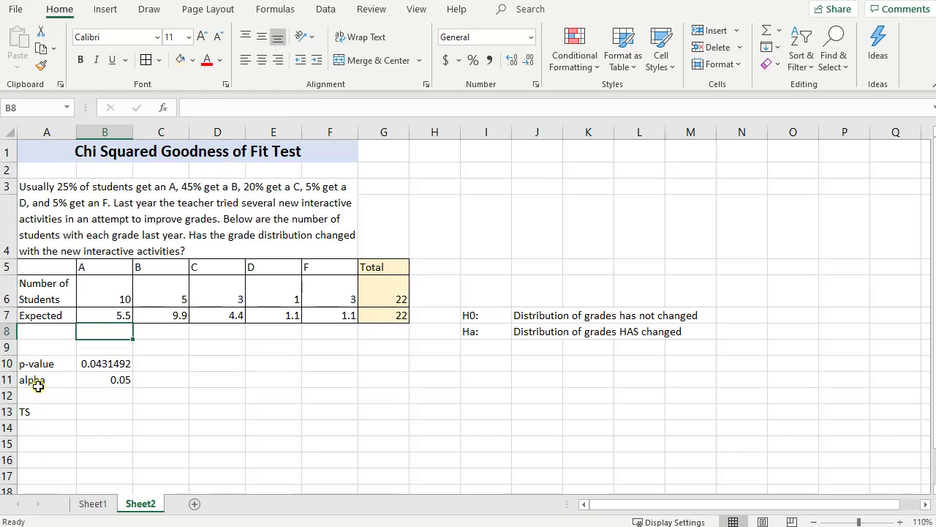
{"action": "key", "text": "Down"}
{"action": "key", "text": "Down"}
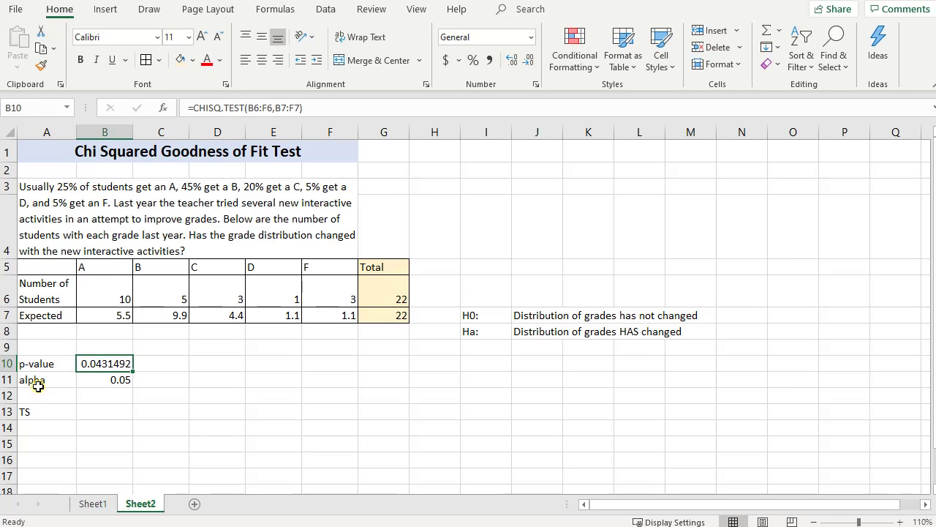
{"action": "key", "text": "Up"}
{"action": "key", "text": "Up"}
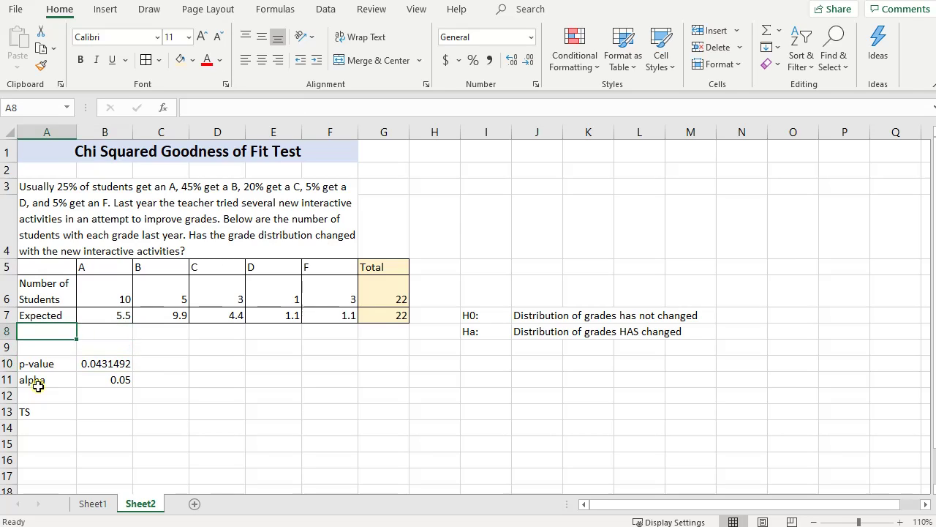
{"action": "type", "text": "(o-E"}
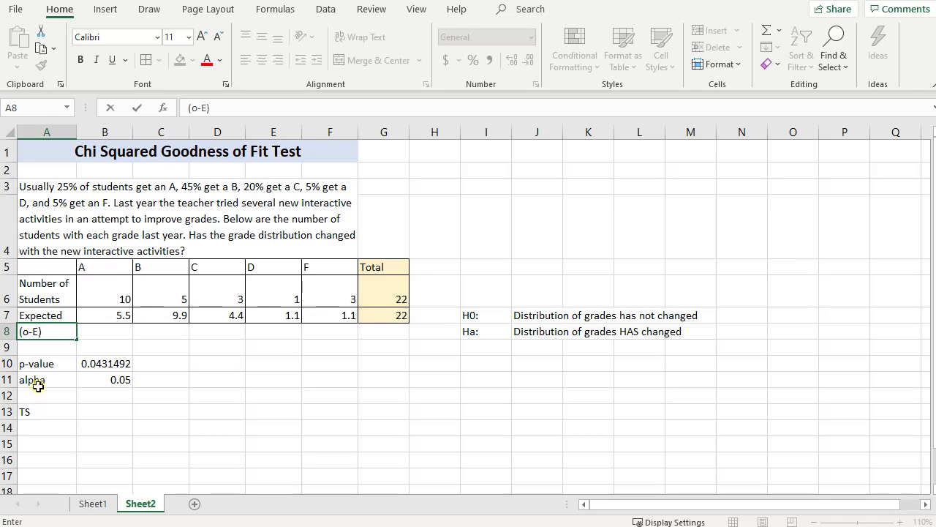
{"action": "key", "text": "BackSpace"}
{"action": "key", "text": "BackSpace"}
{"action": "key", "text": "BackSpace"}
{"action": "key", "text": "BackSpace"}
{"action": "type", "text": "O-E)^2/E"}
{"action": "key", "text": "Tab"}
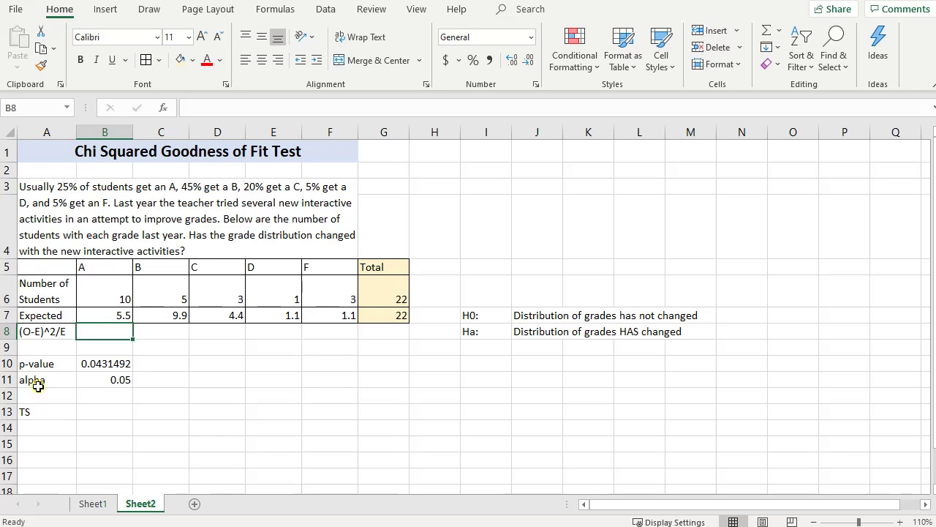
- Enter the formula =(B6-B7)^2/B7 in B8 for grade A's contribution to the test statistic
{"action": "type", "text": "="}
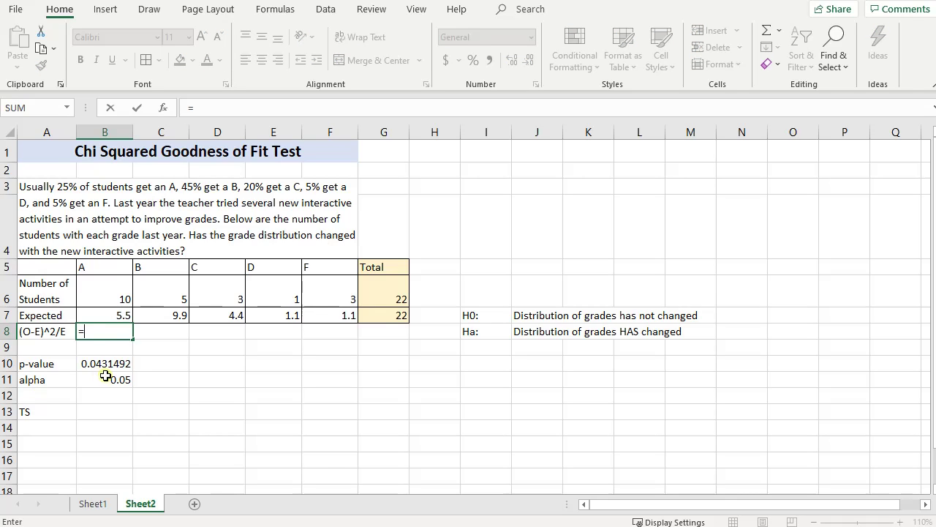
{"action": "type", "text": "("}
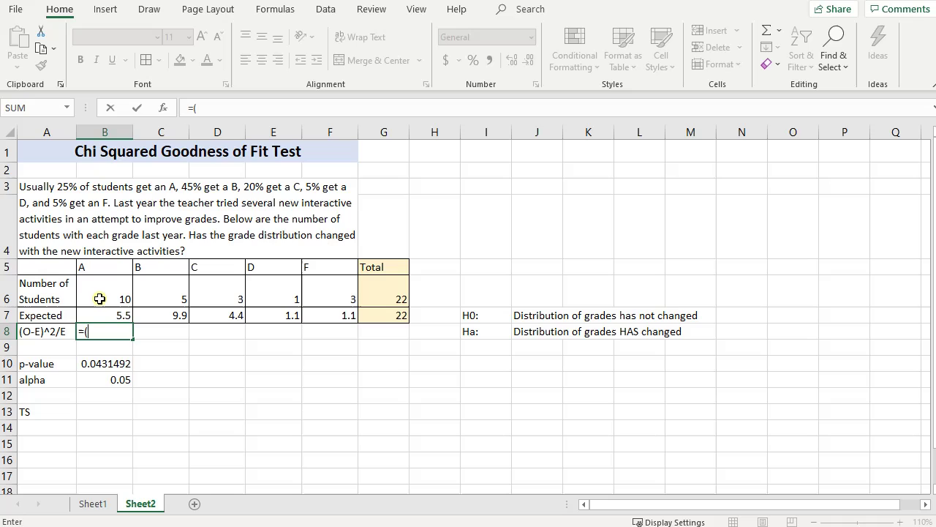
{"action": "left_click", "coordinate": [100, 298]}
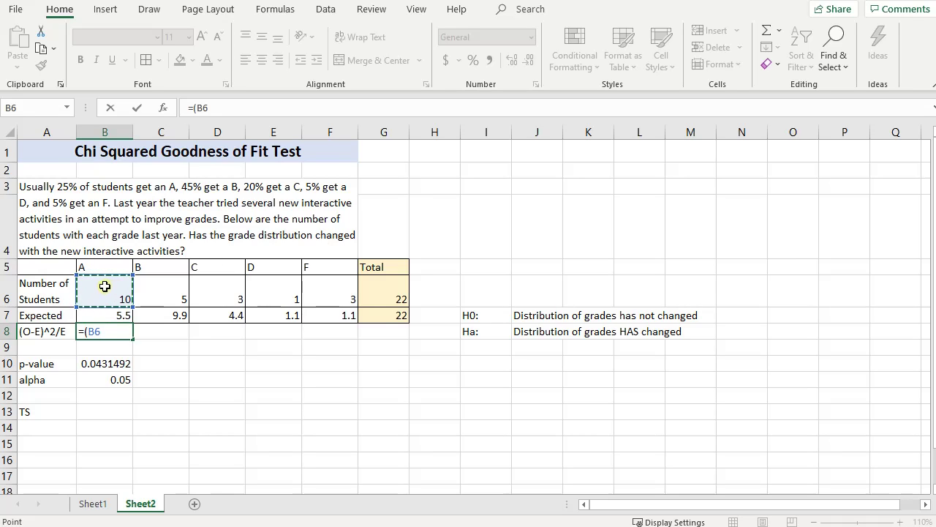
{"action": "type", "text": "-"}
{"action": "left_click", "coordinate": [109, 316]}
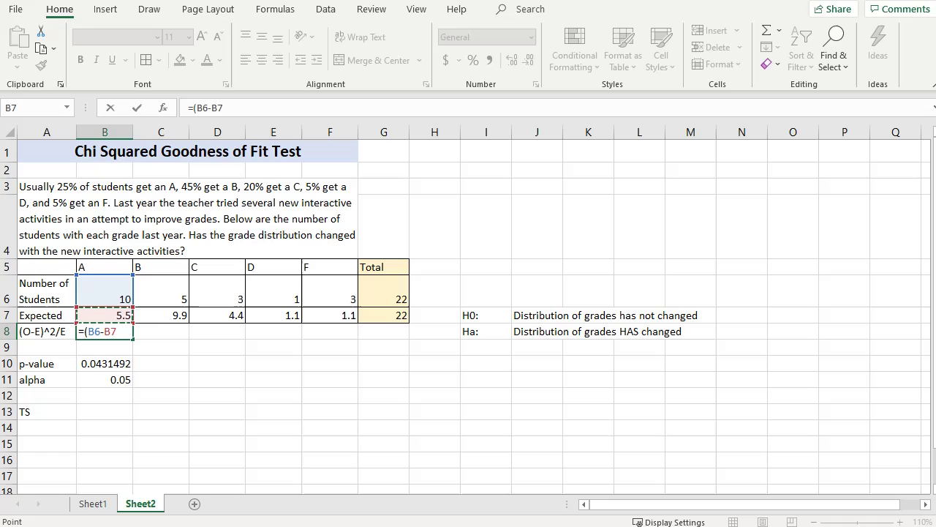
{"action": "type", "text": ")"}
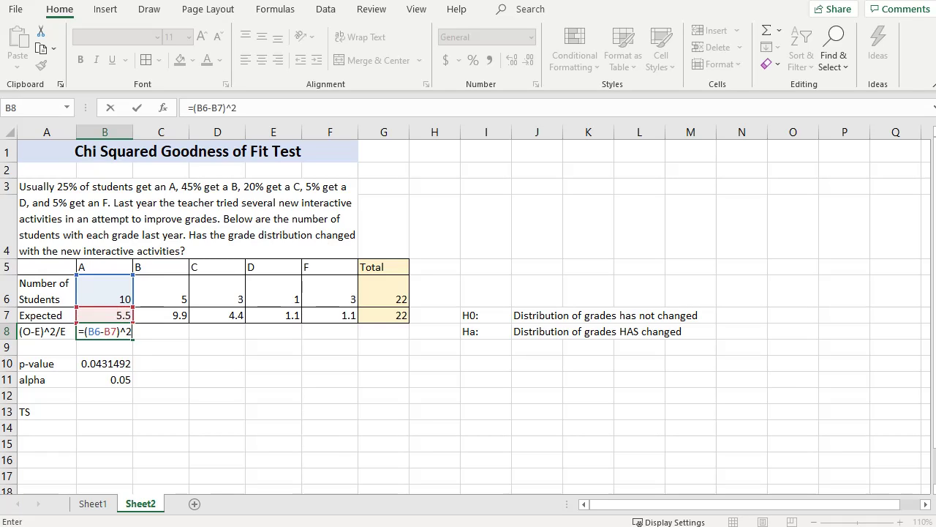
{"action": "type", "text": "^2/"}
{"action": "left_click", "coordinate": [108, 310]}
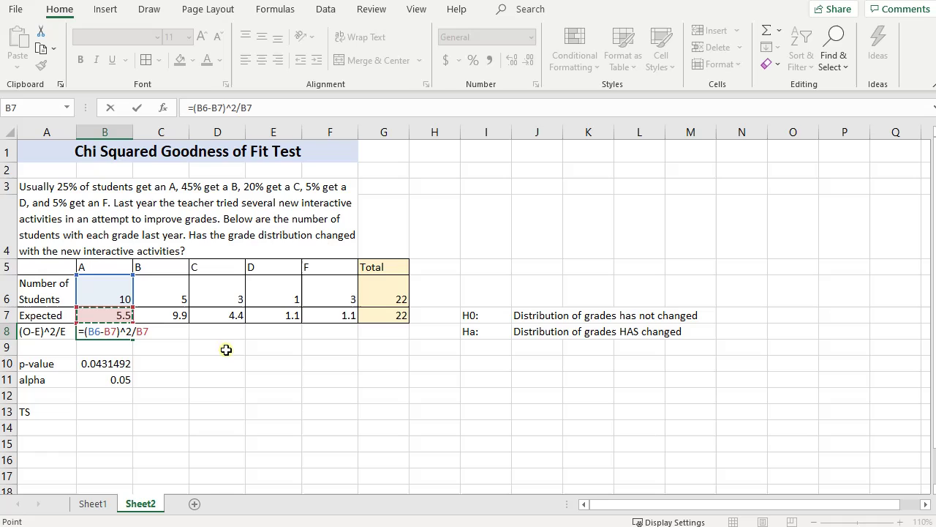
{"action": "key", "text": "Return"}
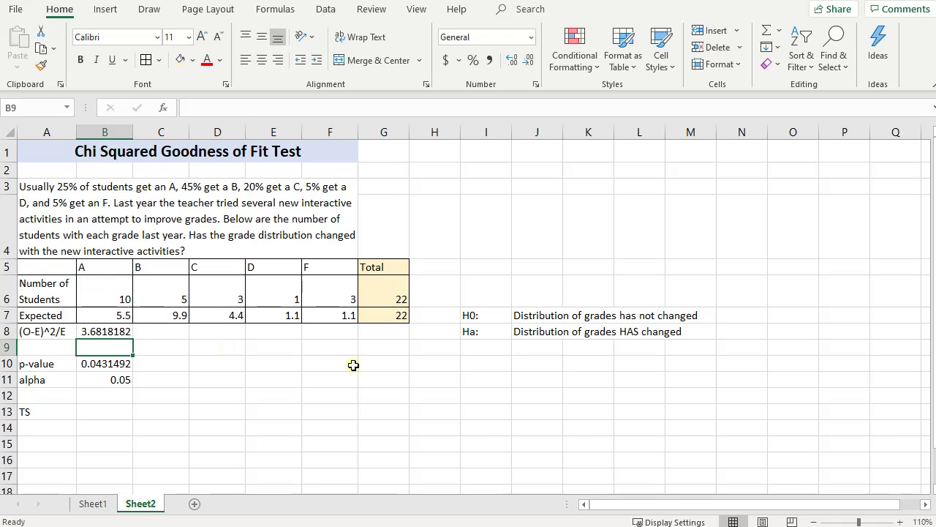
- Copy the B8 formula across the row to F8 and apply all borders to A8:F8
{"action": "left_click", "coordinate": [106, 331]}
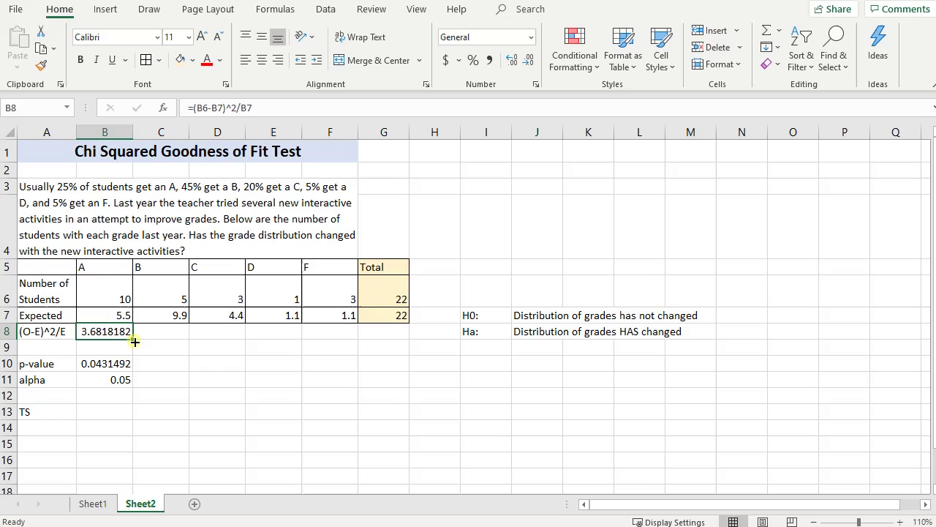
{"action": "left_click_drag", "start_coordinate": [135, 340], "coordinate": [356, 341]}
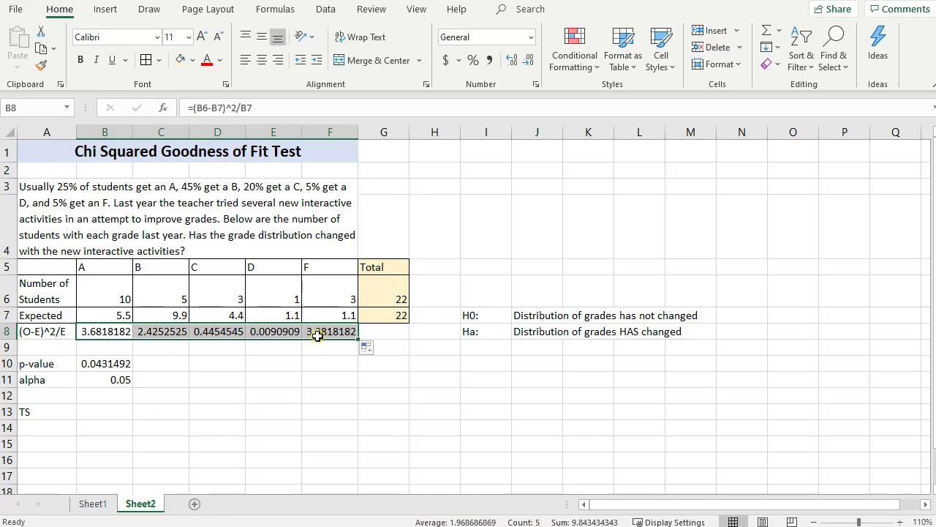
{"action": "left_click_drag", "start_coordinate": [45, 336], "coordinate": [333, 329]}
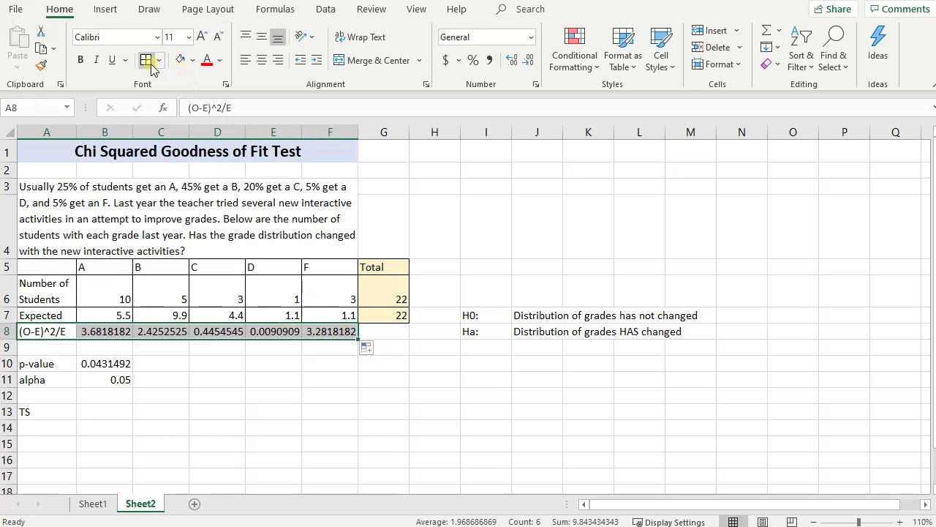
{"action": "left_click", "coordinate": [239, 376]}
- Calculate the test statistic in B13 as the sum of B8:F8
{"action": "left_click", "coordinate": [114, 410]}
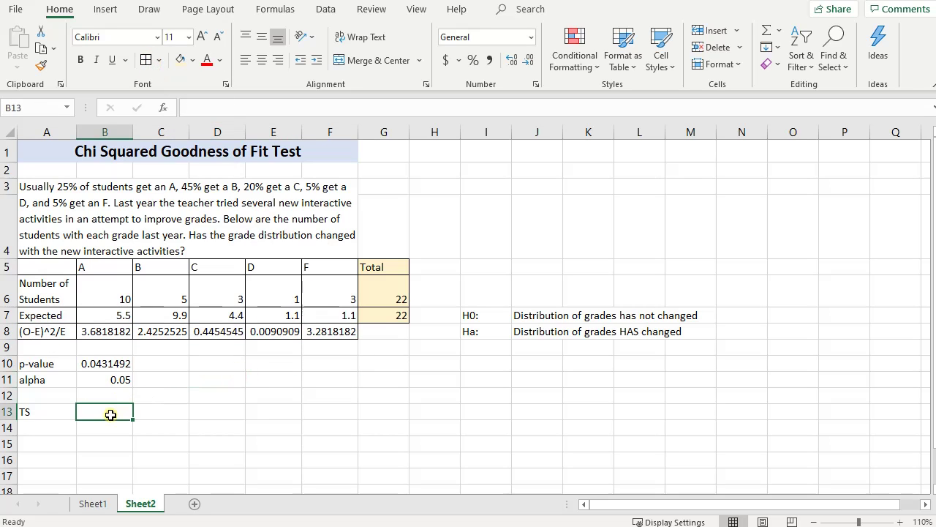
{"action": "type", "text": "=sum("}
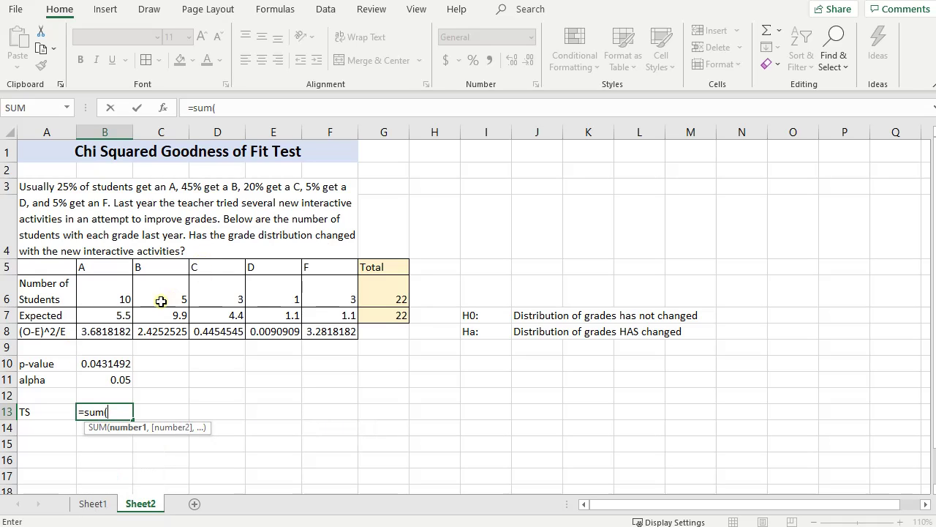
{"action": "left_click_drag", "start_coordinate": [103, 331], "coordinate": [334, 337]}
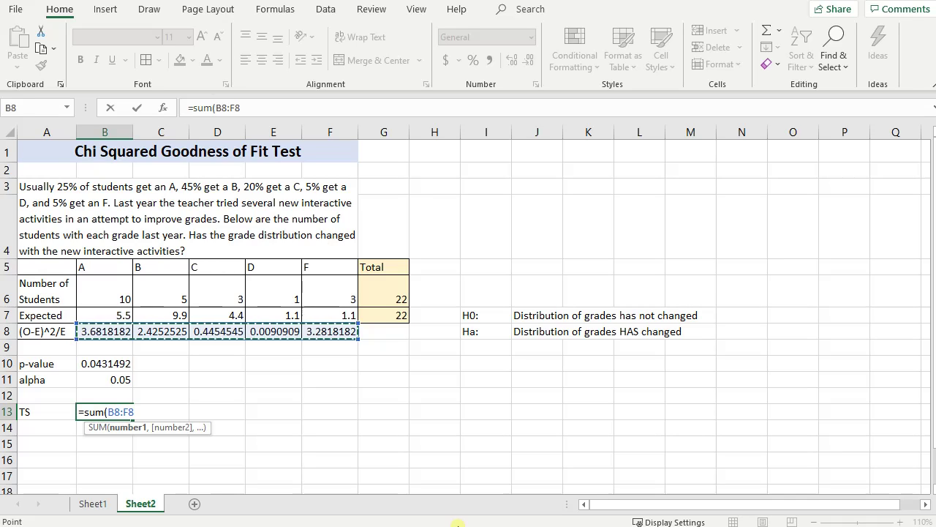
{"action": "type", "text": ")"}
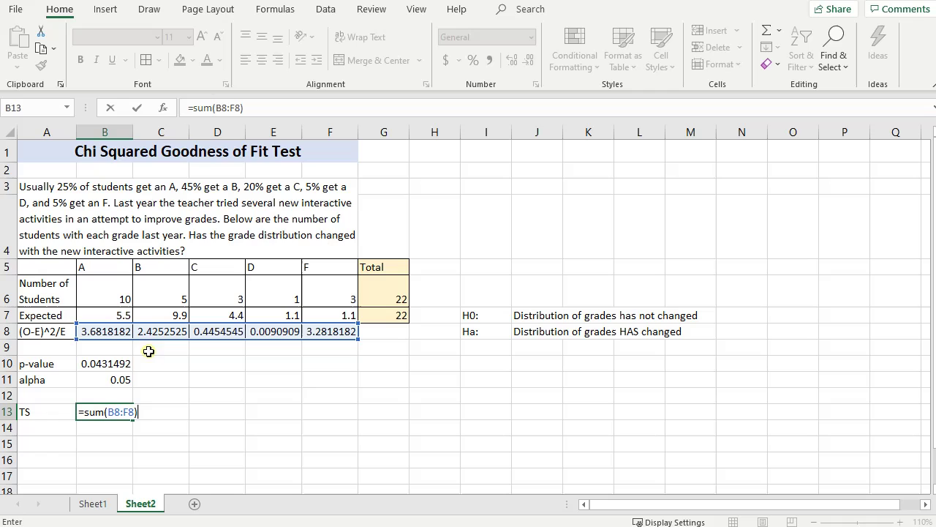
{"action": "key", "text": "Return"}
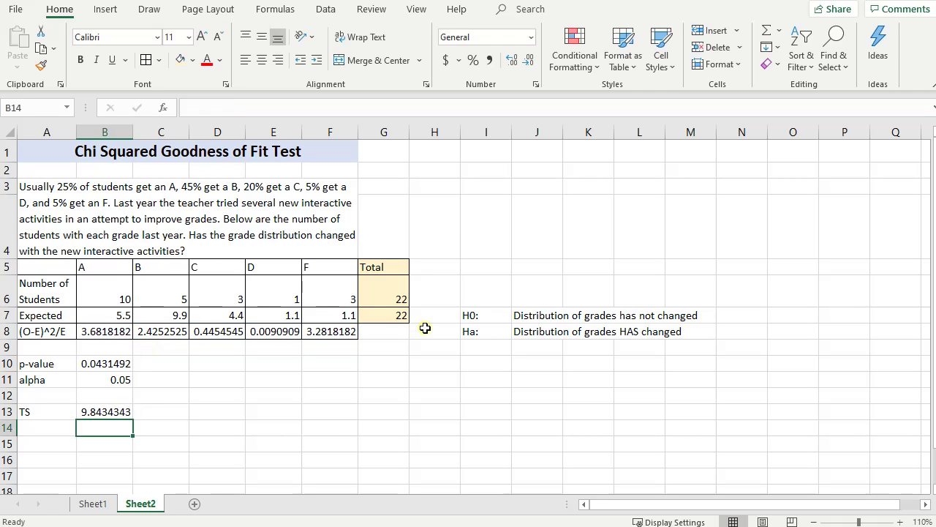
{"action": "type", "text": "p"}
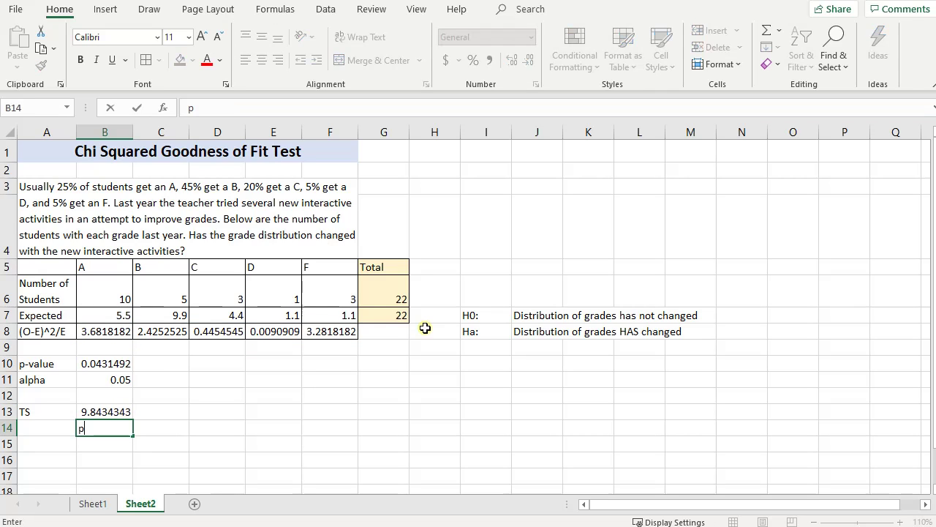
{"action": "type", "text": "-val"}
{"action": "key", "text": "BackSpace"}
{"action": "key", "text": "BackSpace"}
{"action": "key", "text": "BackSpace"}
{"action": "key", "text": "BackSpace"}
{"action": "key", "text": "BackSpace"}
- Label cell A14, below TS, as p-value
{"action": "key", "text": "Left"}
{"action": "type", "text": "p-value"}
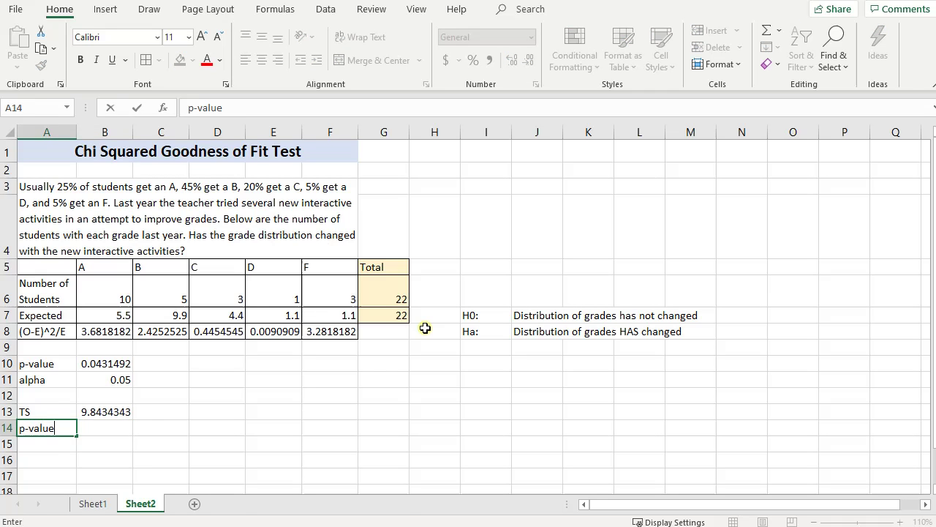
{"action": "key", "text": "Tab"}
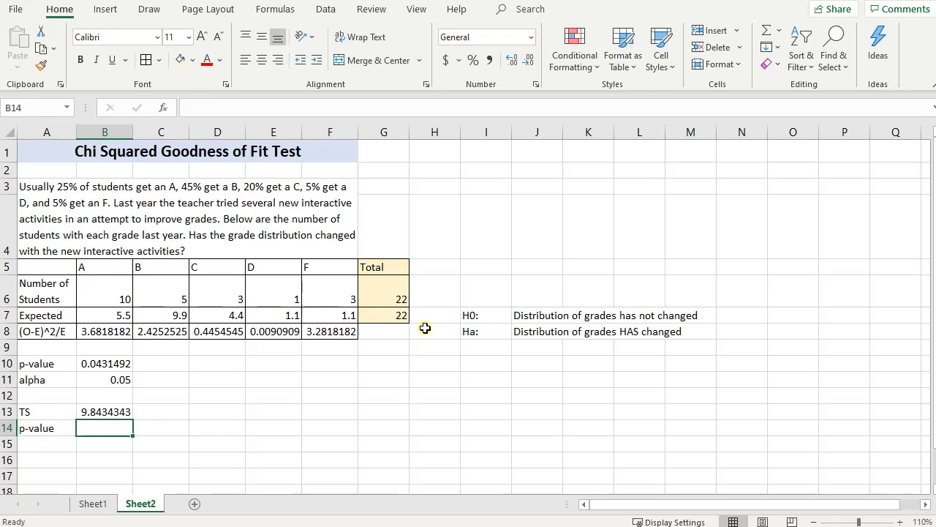
- Calculate the right-tailed p-value in B14 with =CHISQ.DIST.RT(B13, 4), using the test statistic and 4 degrees of freedom
{"action": "type", "text": "=chisq"}
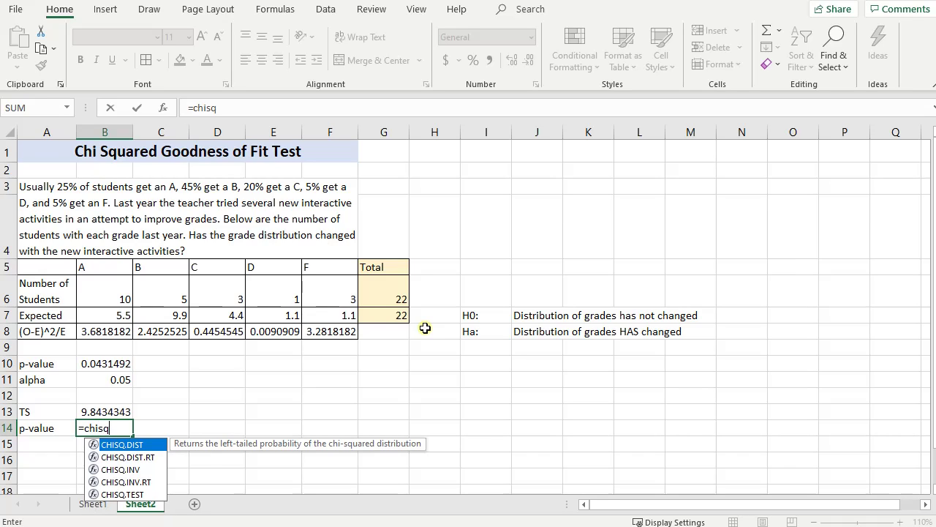
{"action": "type", "text": ".dist"}
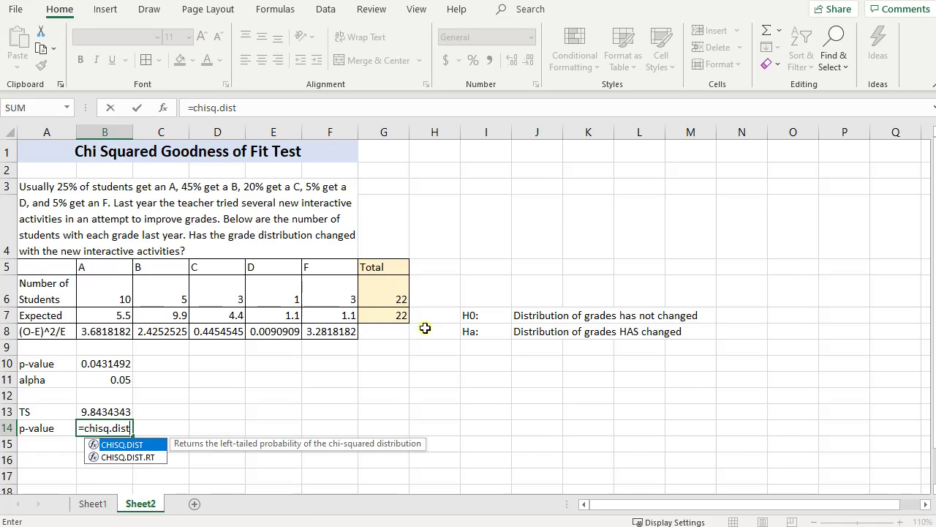
{"action": "type", "text": ".rt"}
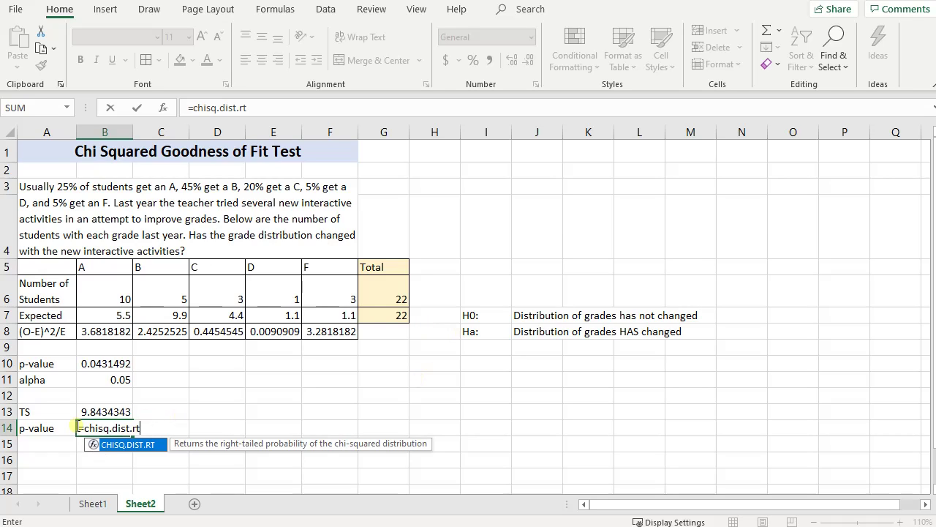
{"action": "left_click", "coordinate": [109, 429]}
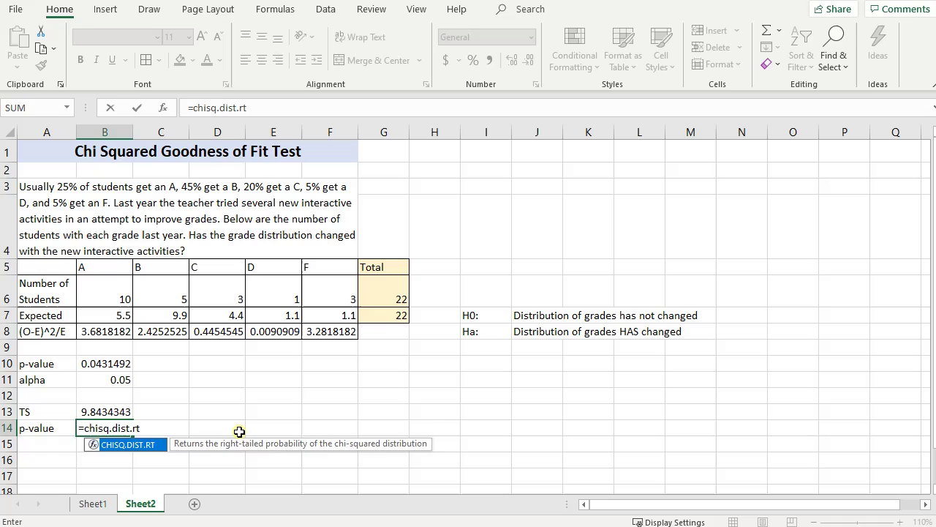
{"action": "type", "text": "("}
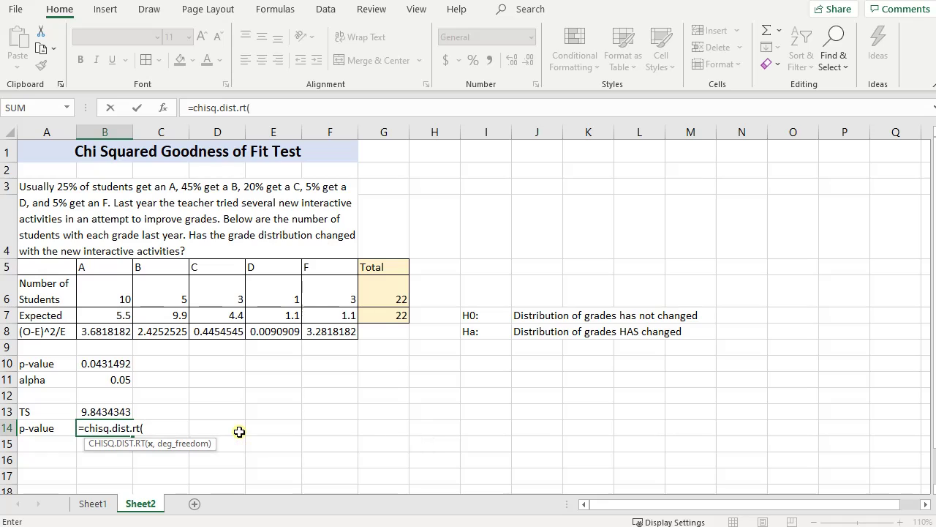
{"action": "left_click", "coordinate": [105, 411]}
{"action": "type", "text": ","}
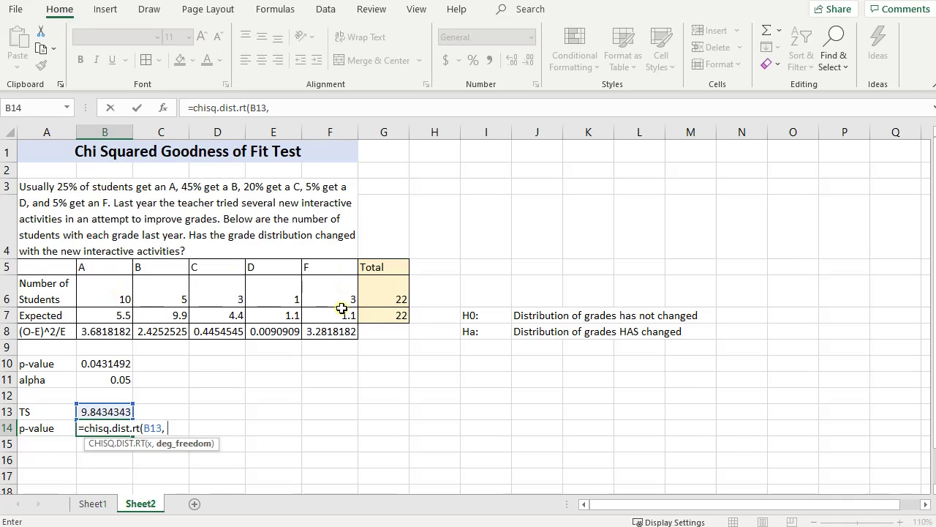
{"action": "type", "text": "4)"}
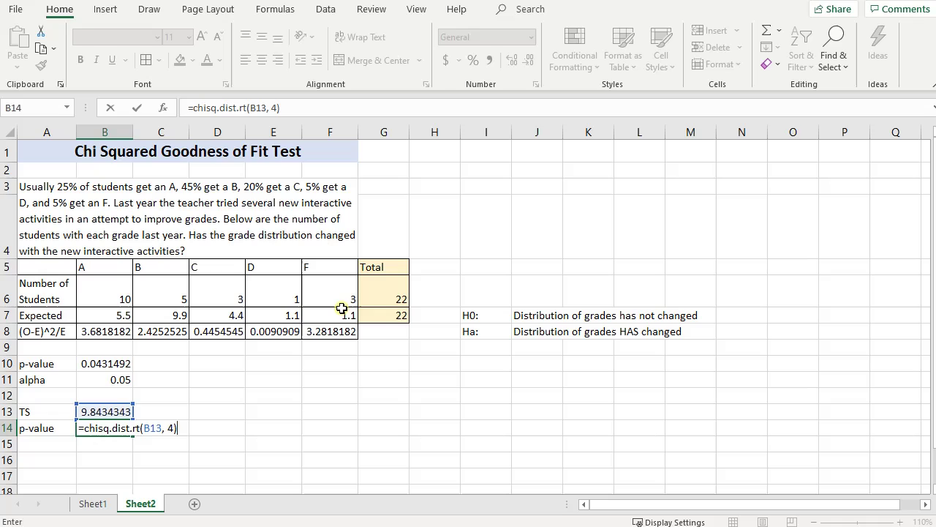
{"action": "key", "text": "Return"}
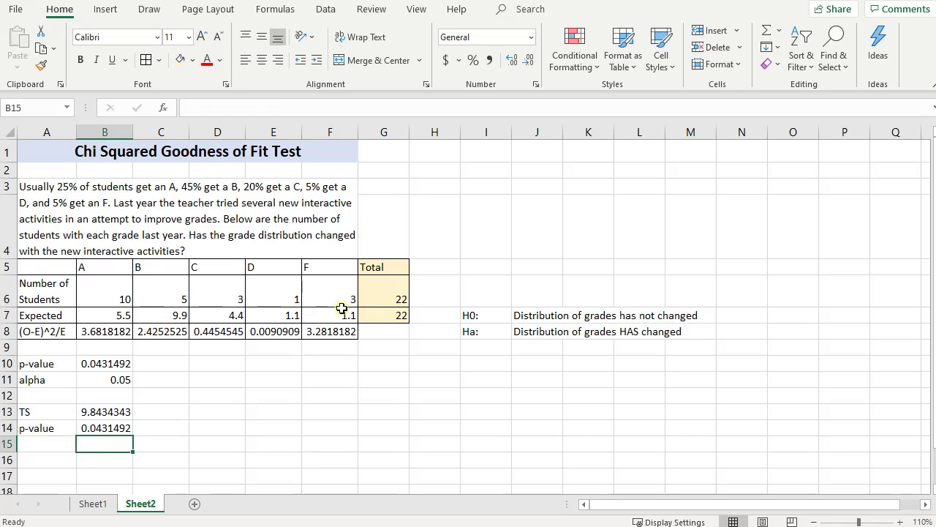
- Compare the two p-value formulas in B10 and B14, checking the ranges and arguments each one uses
{"action": "key", "text": "Up"}
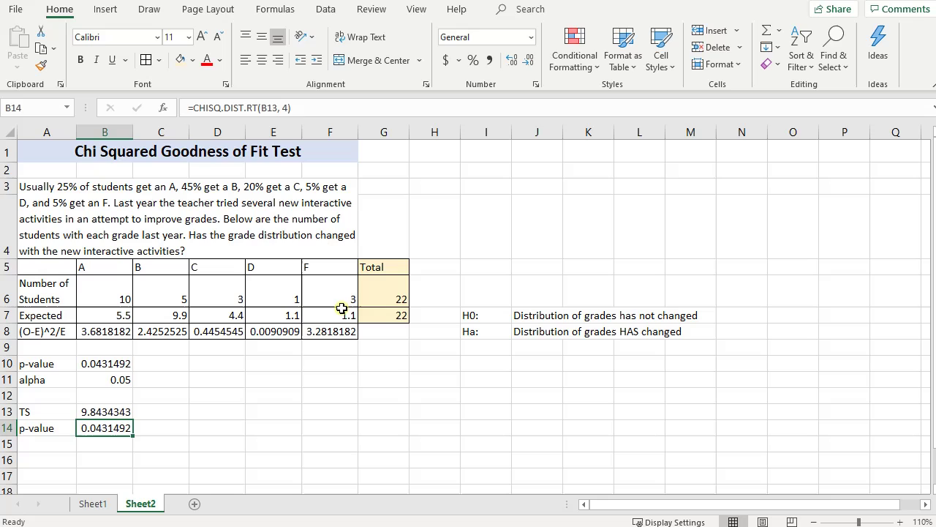
{"action": "left_click", "coordinate": [90, 362]}
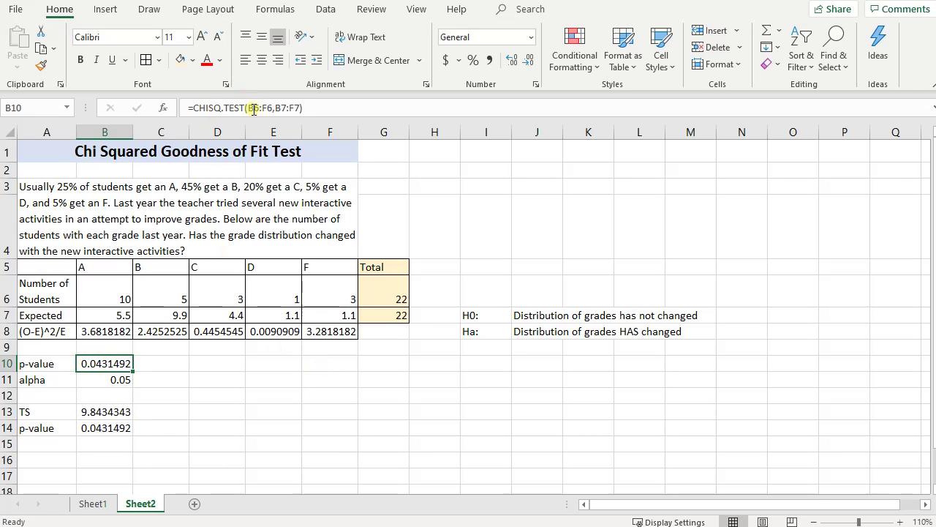
{"action": "double_click", "coordinate": [115, 364]}
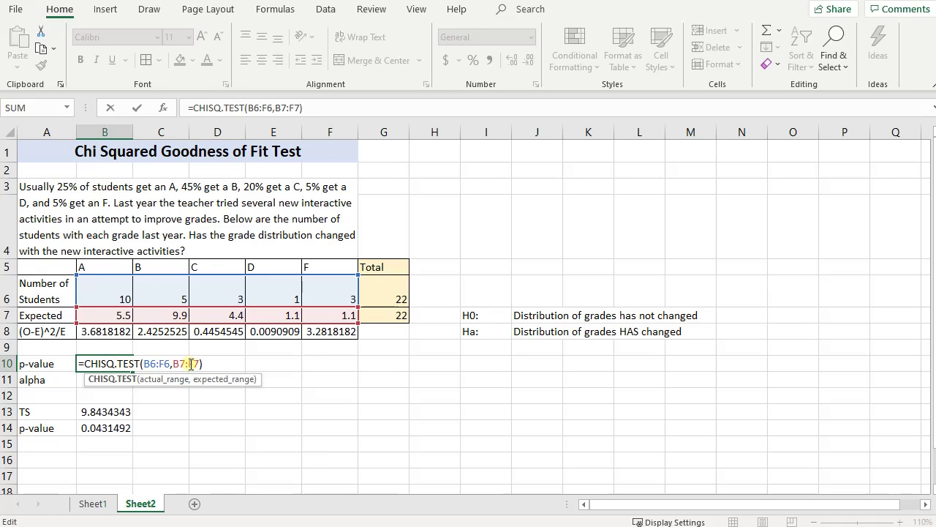
{"action": "key", "text": "Return"}
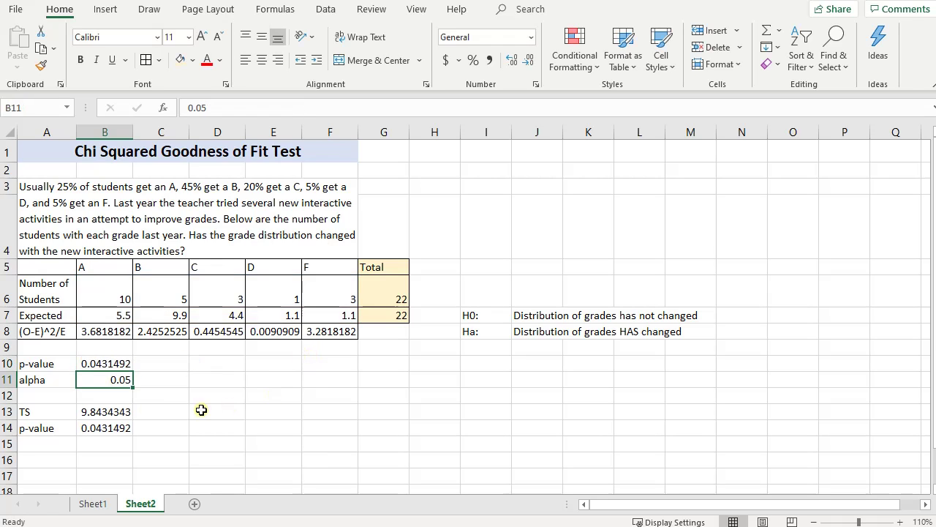
{"action": "left_click", "coordinate": [126, 414]}
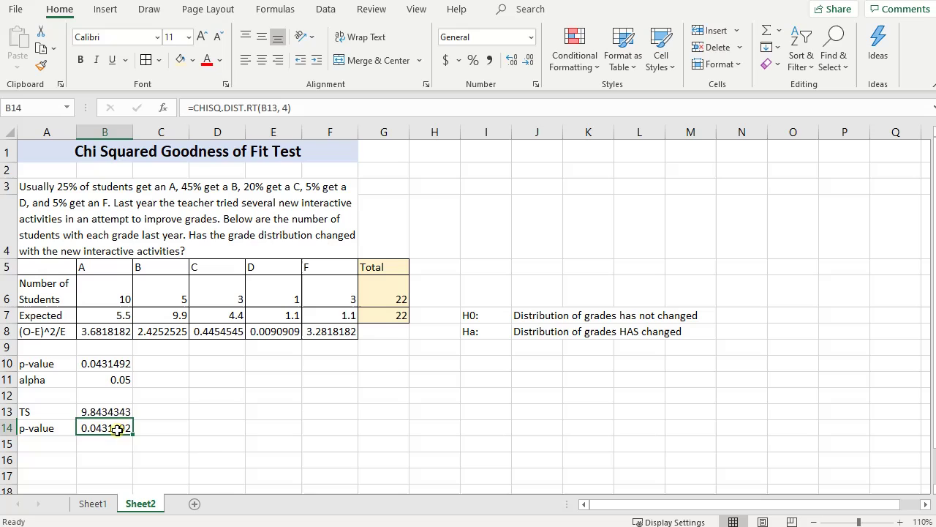
{"action": "double_click", "coordinate": [119, 430]}
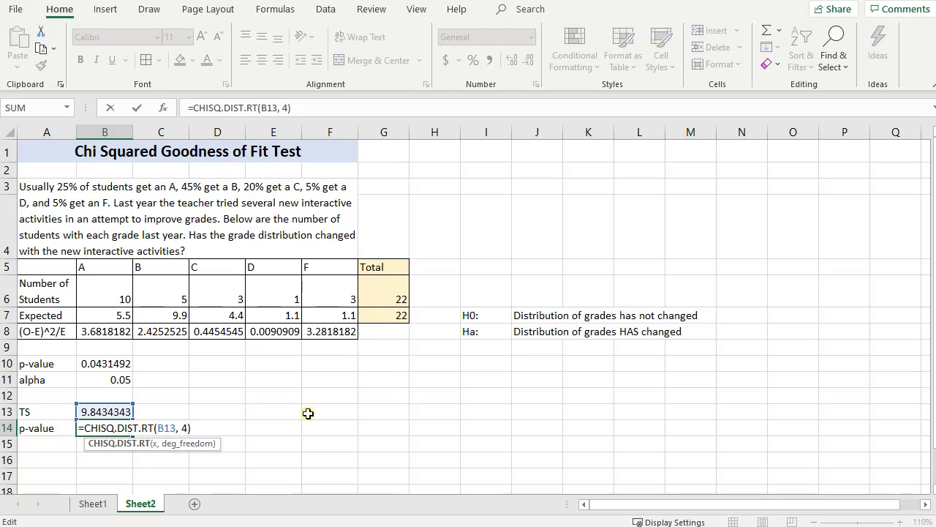
{"action": "key", "text": "Return"}
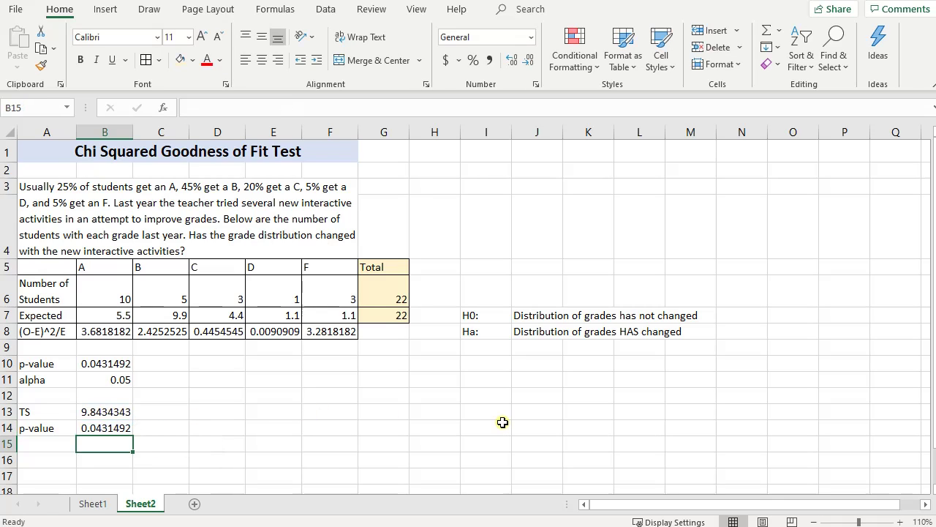